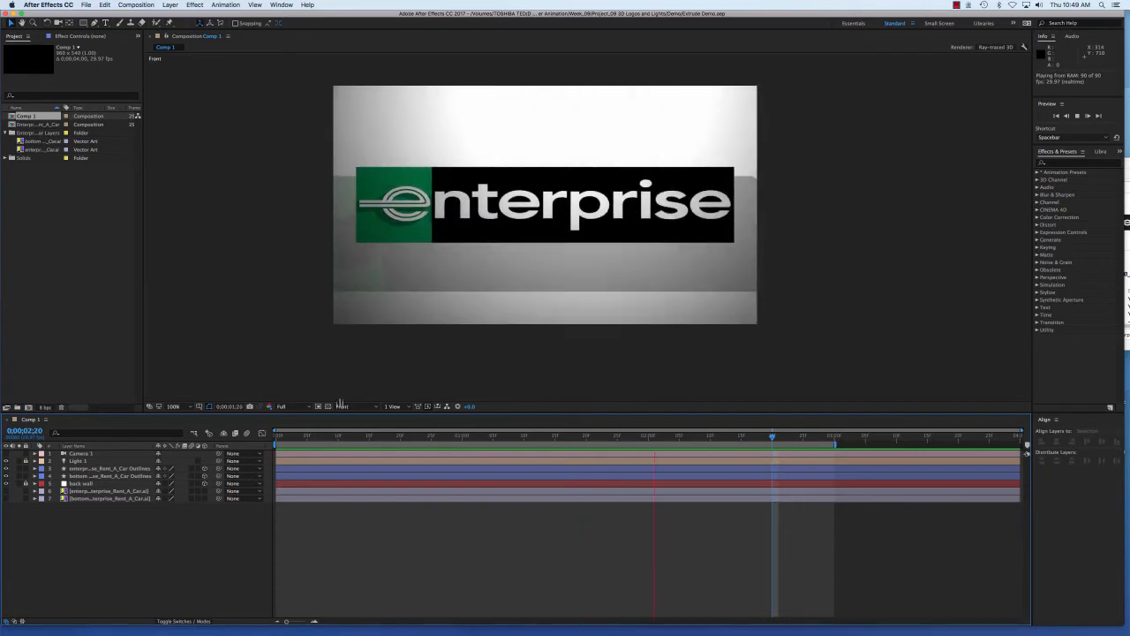
- Stop the preview playback and set the composition's preview resolution to Third
key("space")
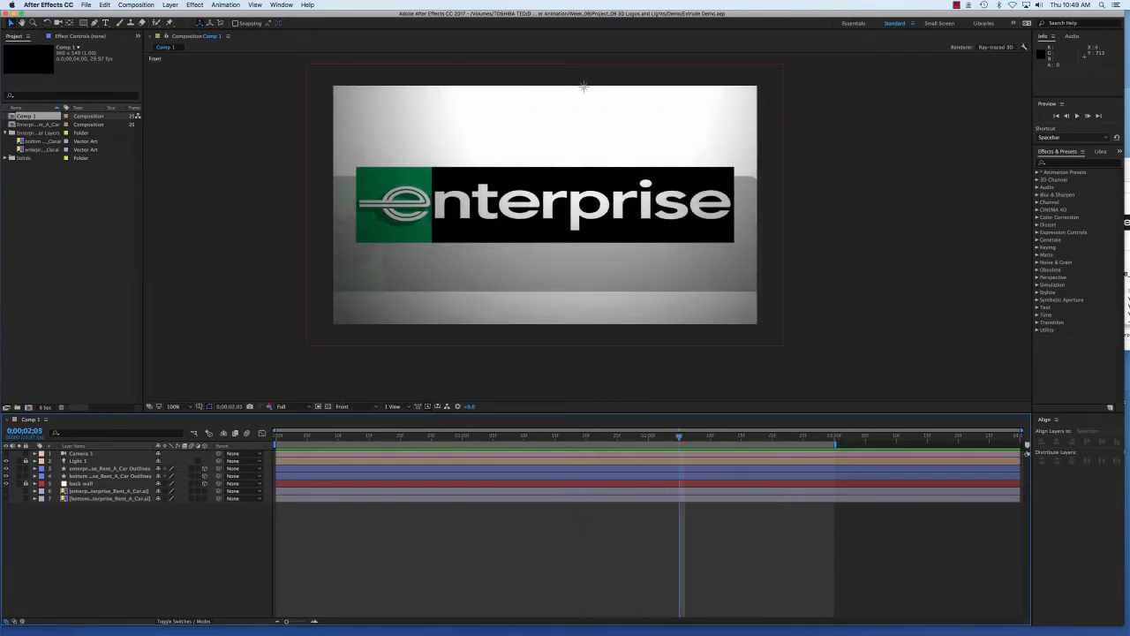
left_click(292, 406)
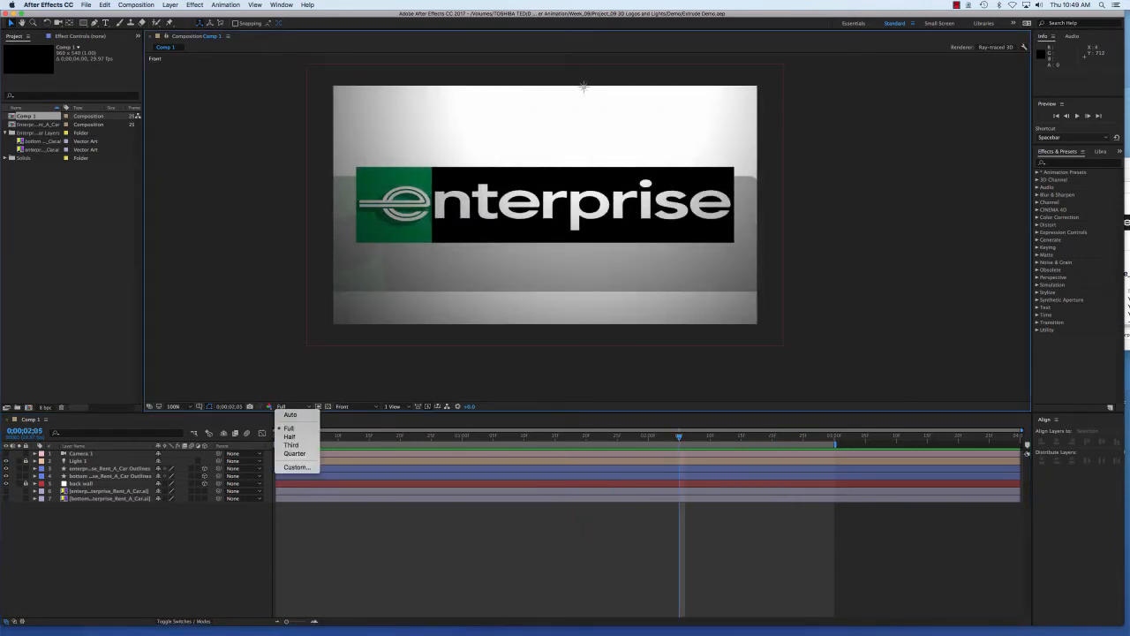
left_click(292, 445)
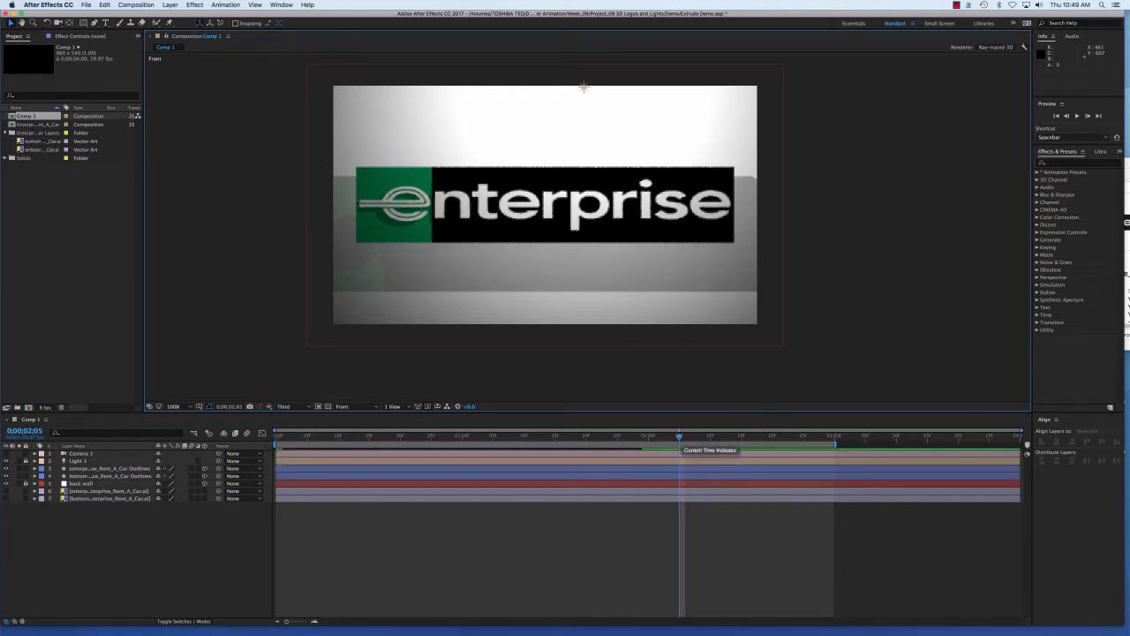
- Review the logo's lighting animation from the first frame and leave the current time at 0;00;02;27
left_click_drag(679, 437, 276, 436)
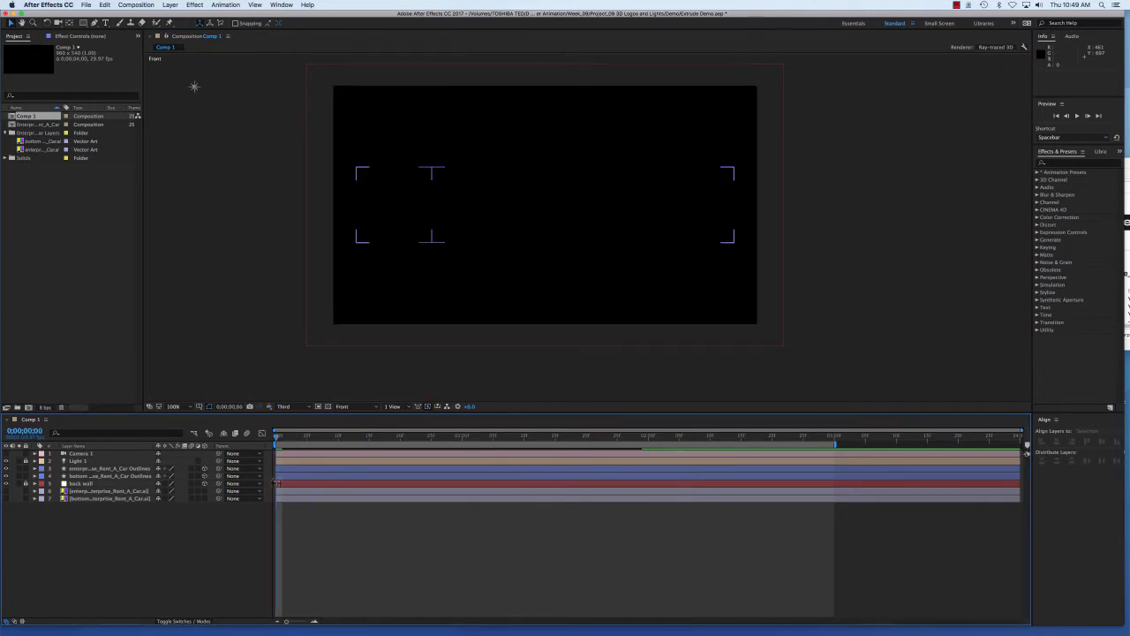
key("space")
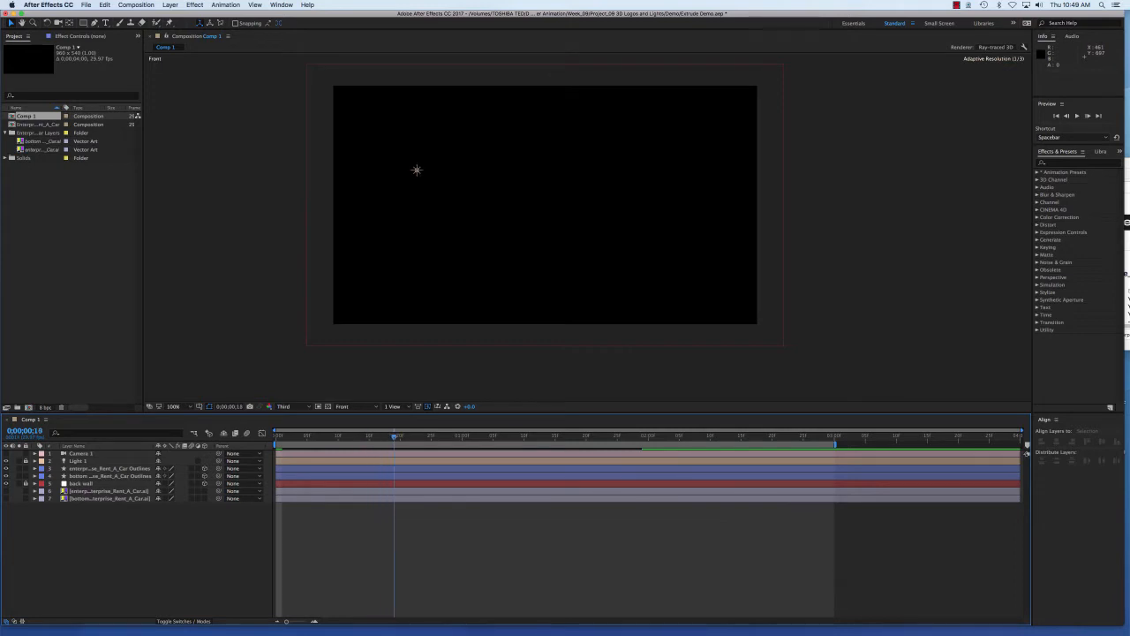
mouse_move(474, 436)
left_mouse_down()
mouse_move(432, 435)
mouse_move(456, 436)
left_mouse_up()
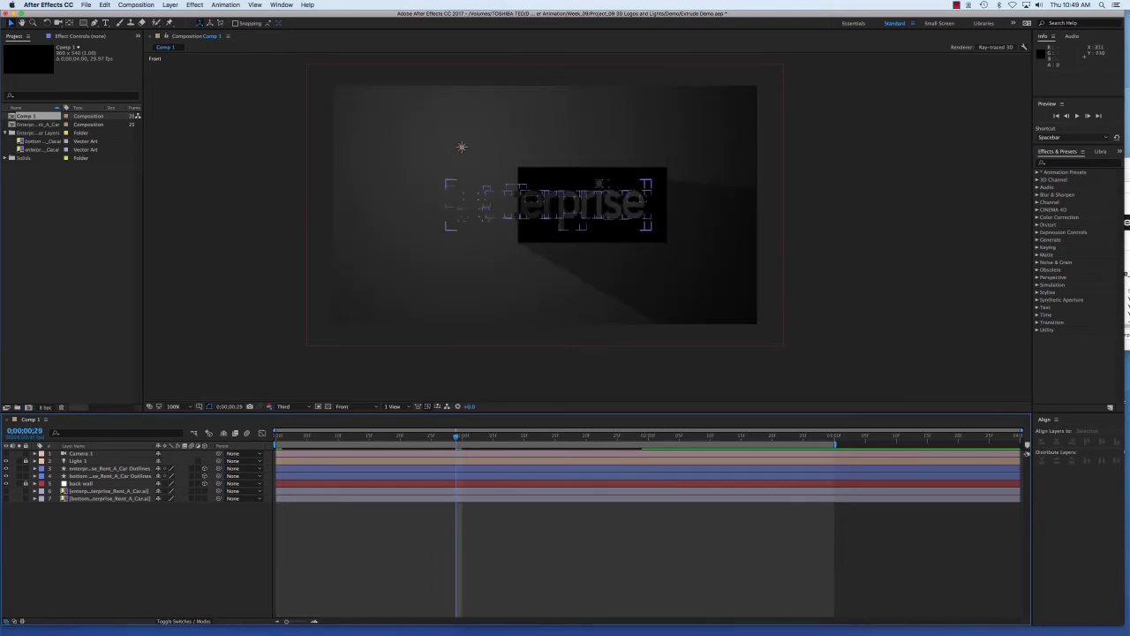
left_click_drag(455, 435, 814, 436)
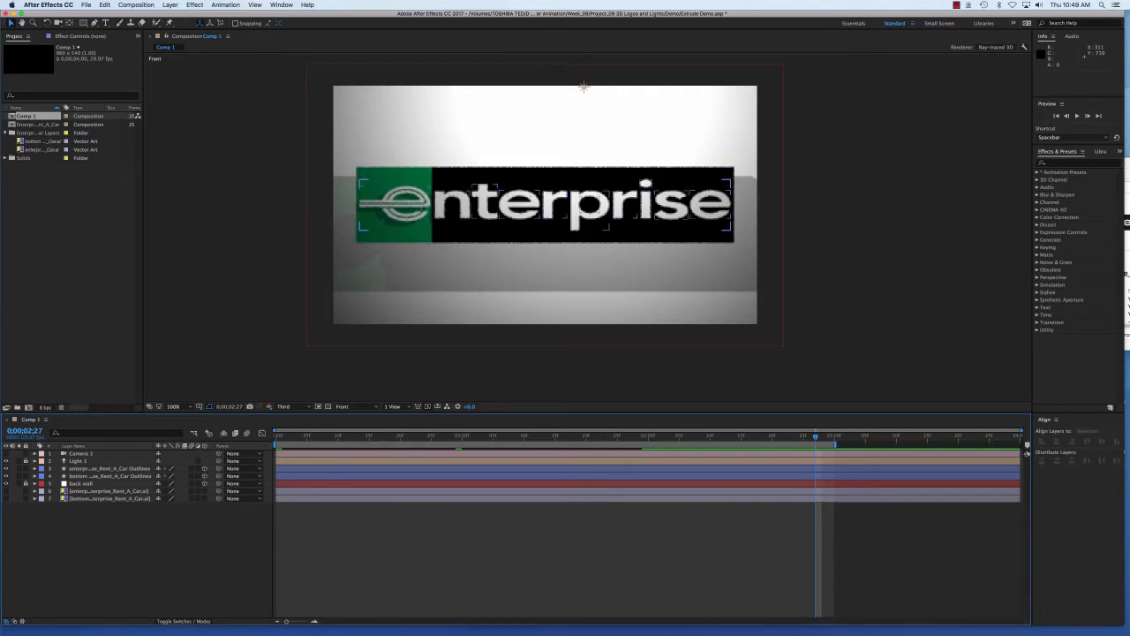
left_click(109, 469)
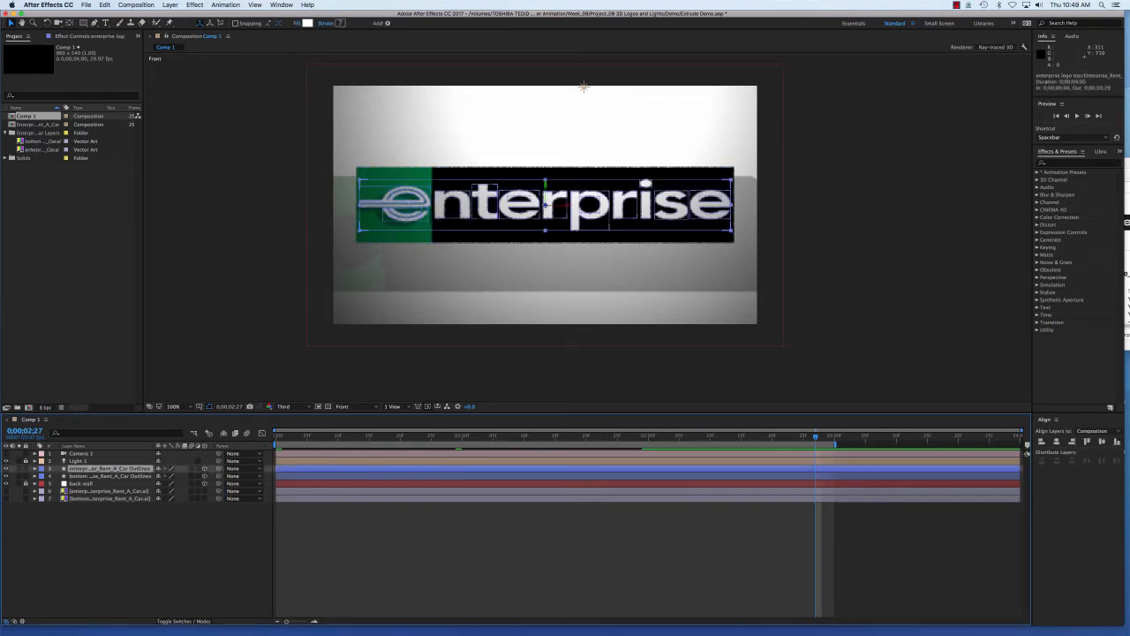
key("super+shift+a")
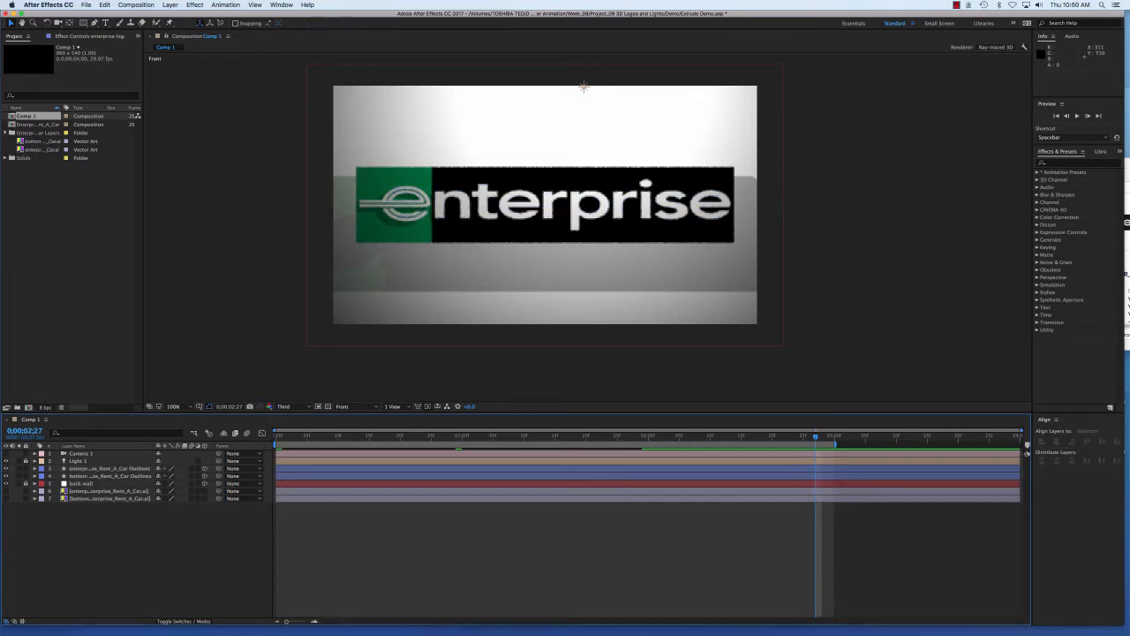
- Unlock the back wall layer and check its depth behind the logo in the Top view, returning to the Front view
left_click(26, 483)
left_click(81, 483)
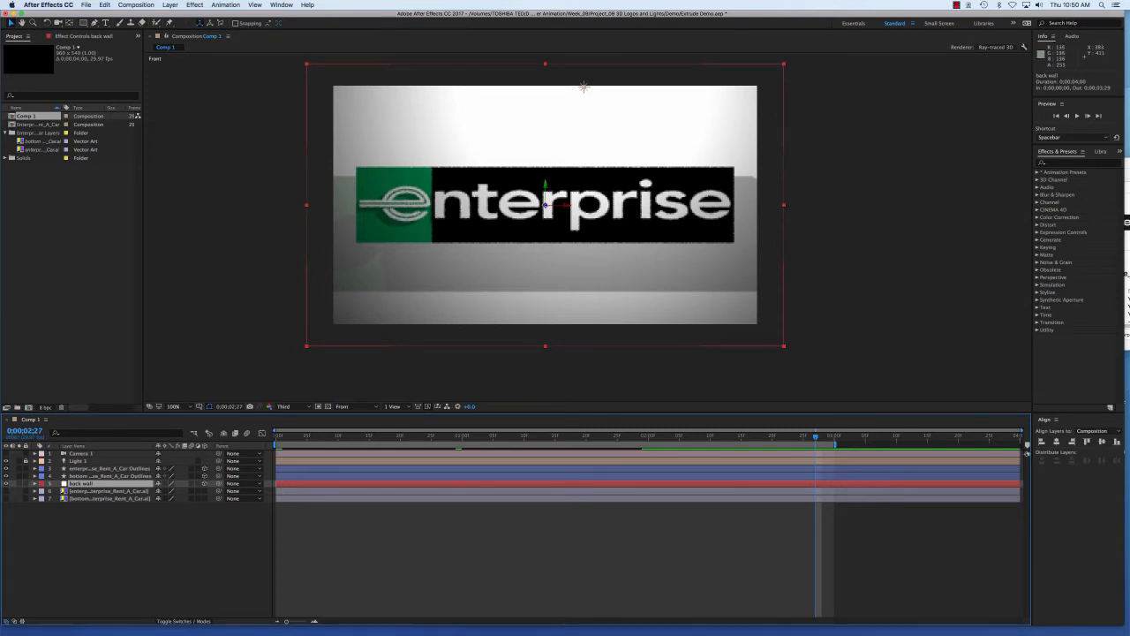
left_click(376, 407)
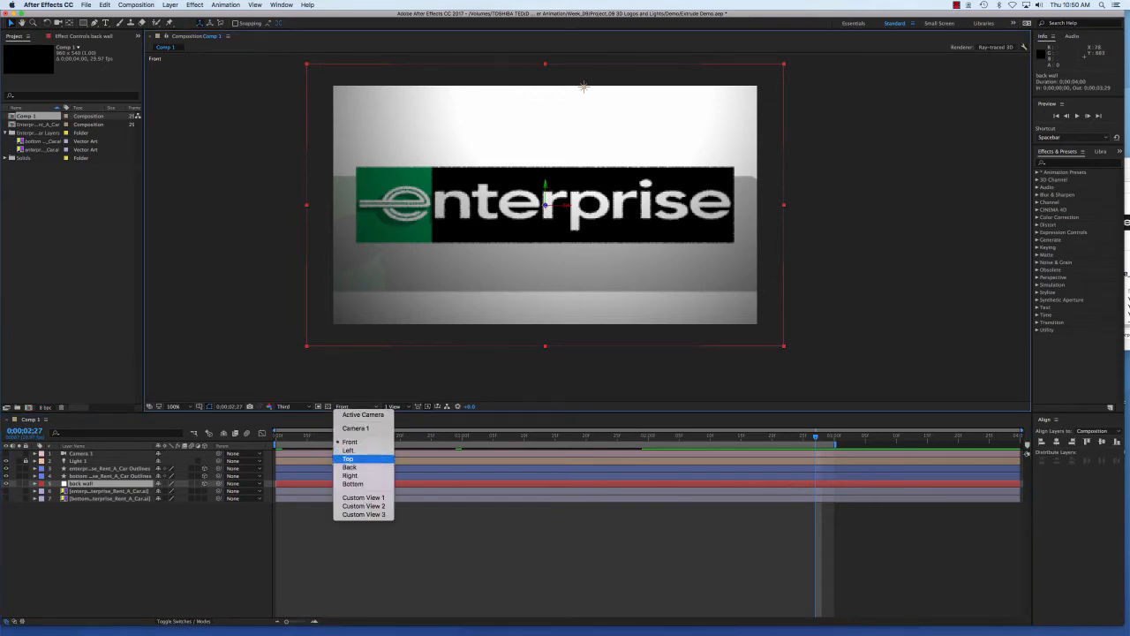
left_click(347, 458)
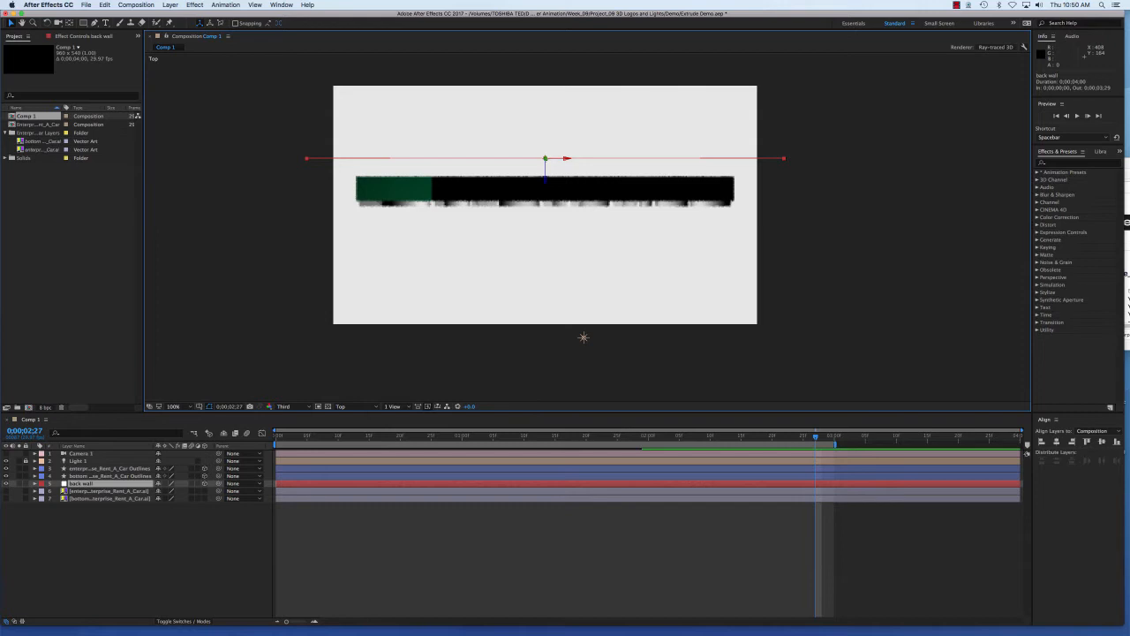
left_click(349, 407)
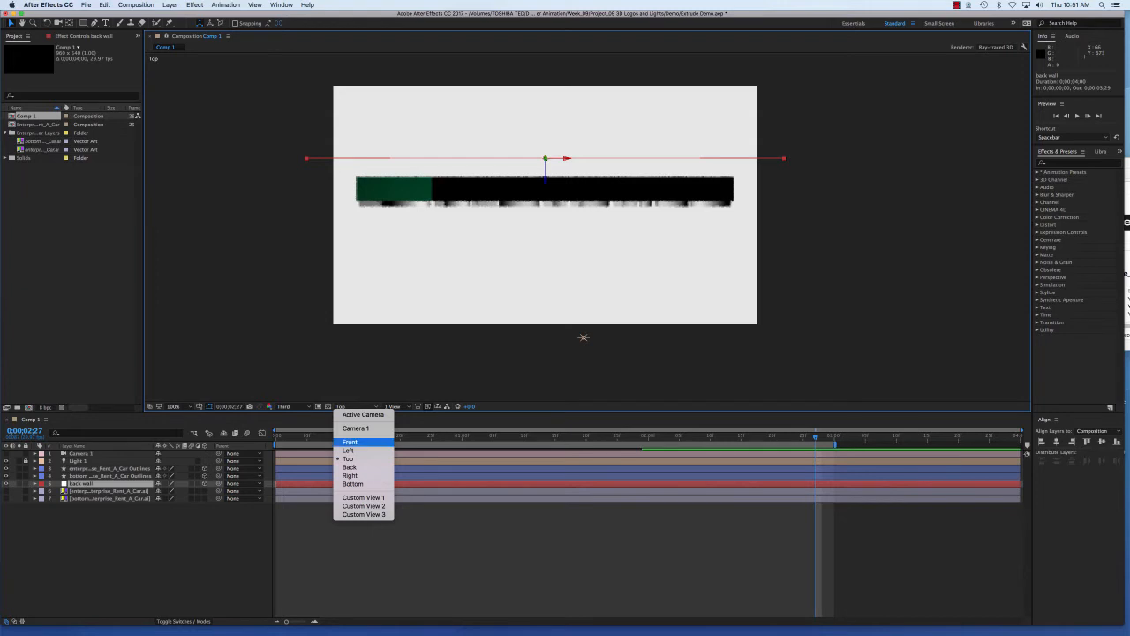
left_click(350, 442)
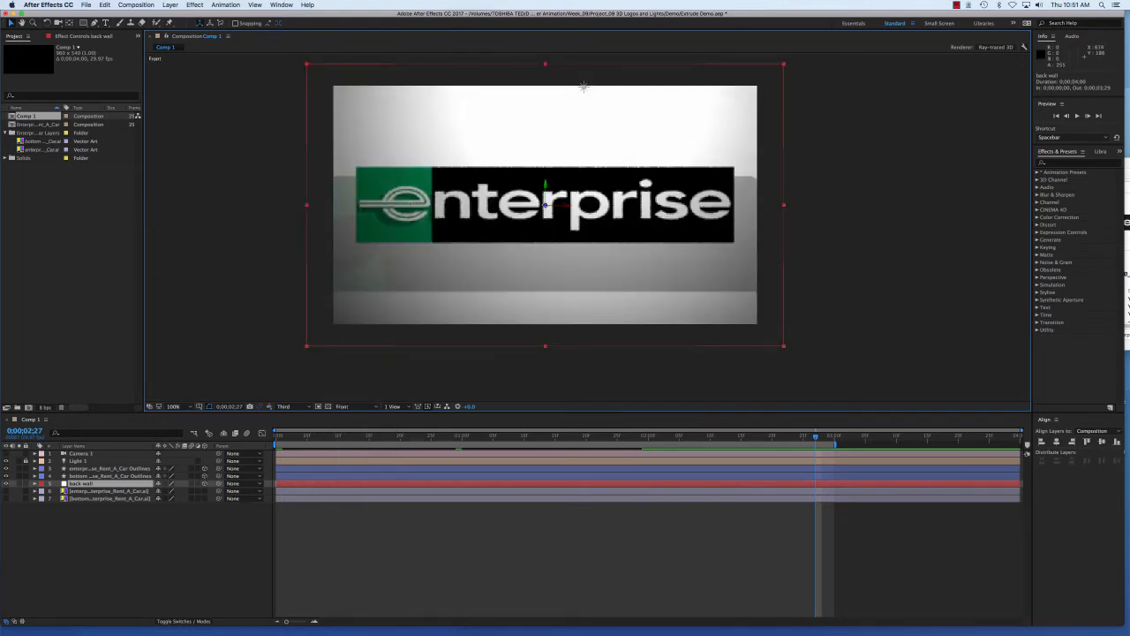
left_click(854, 219)
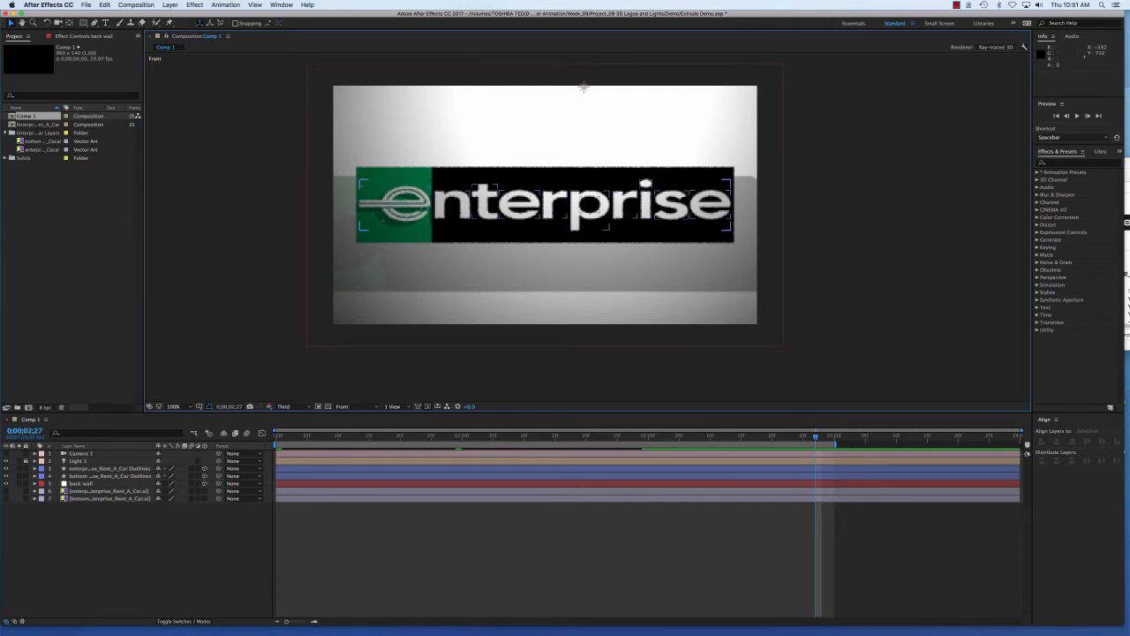
left_click(82, 483)
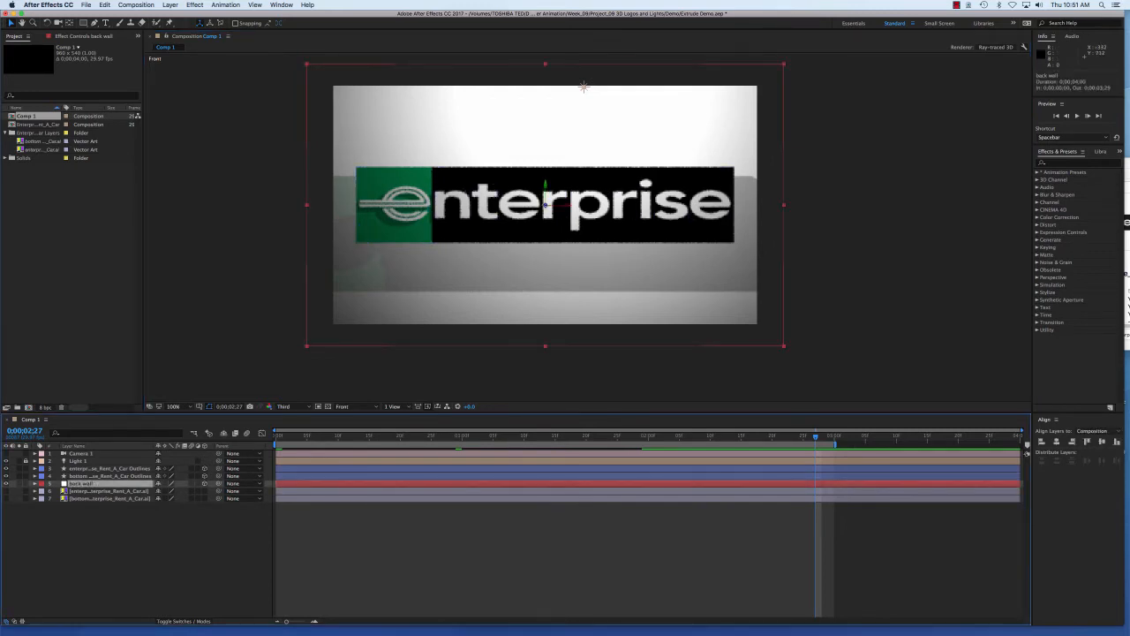
key("super+Up")
key("super+Up")
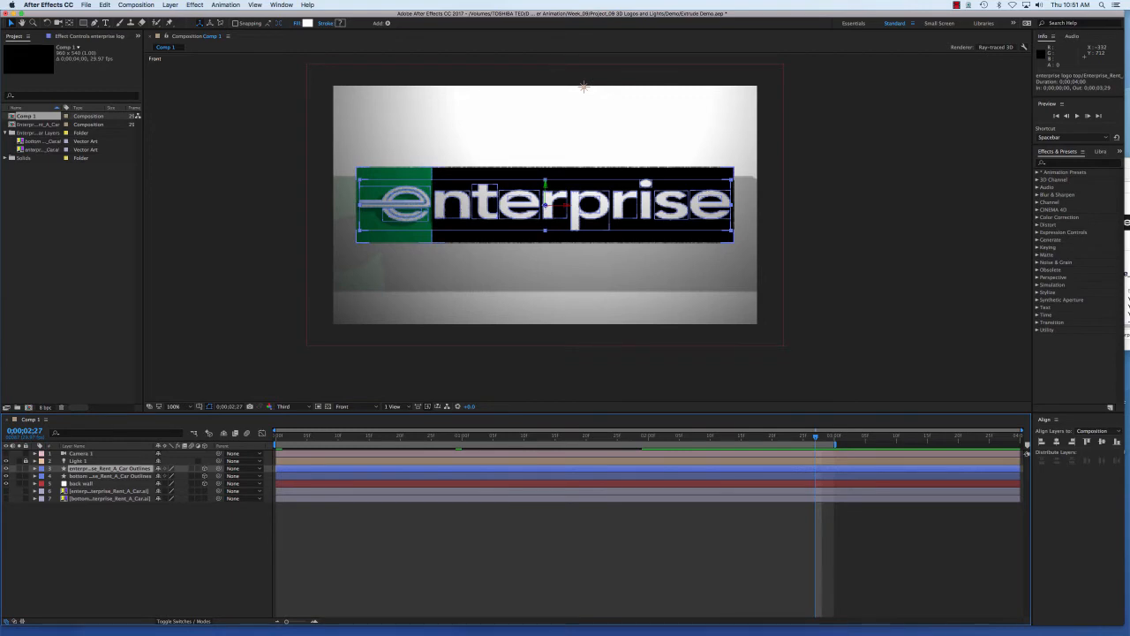
key("super+shift+a")
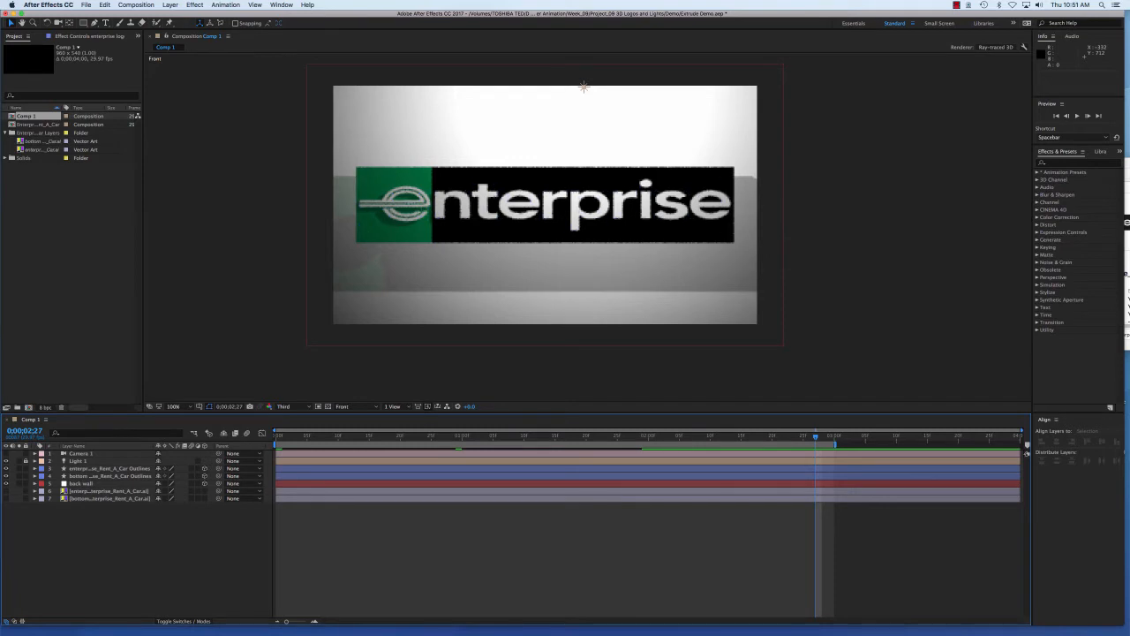
- Hide the Light 1 layer in the composition and leave all layers deselected
left_click(110, 469)
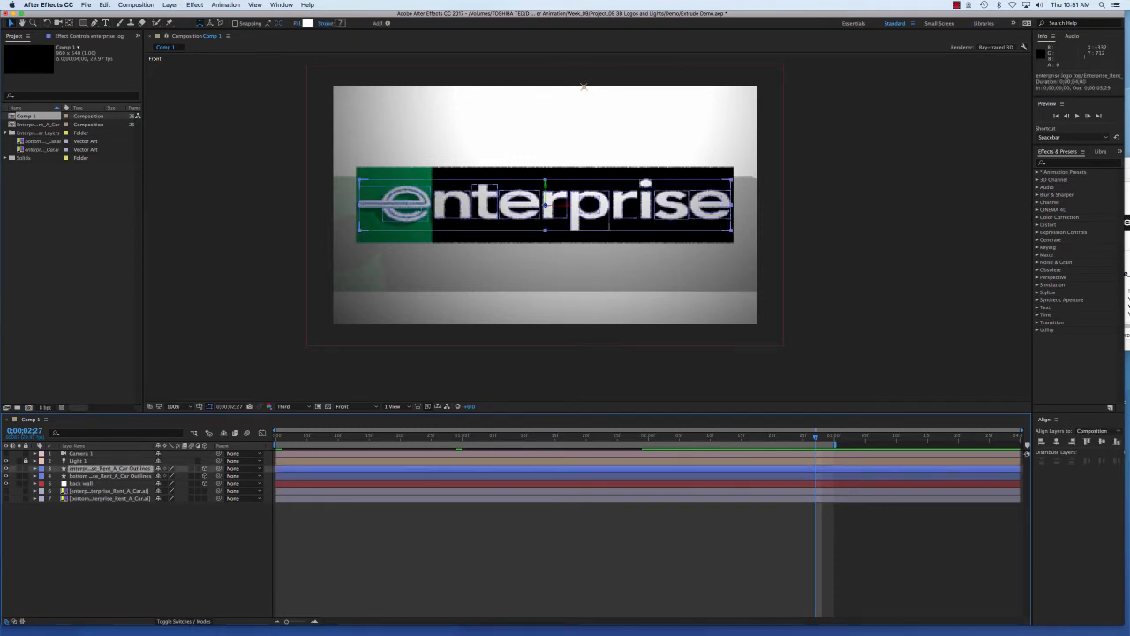
left_click(6, 461)
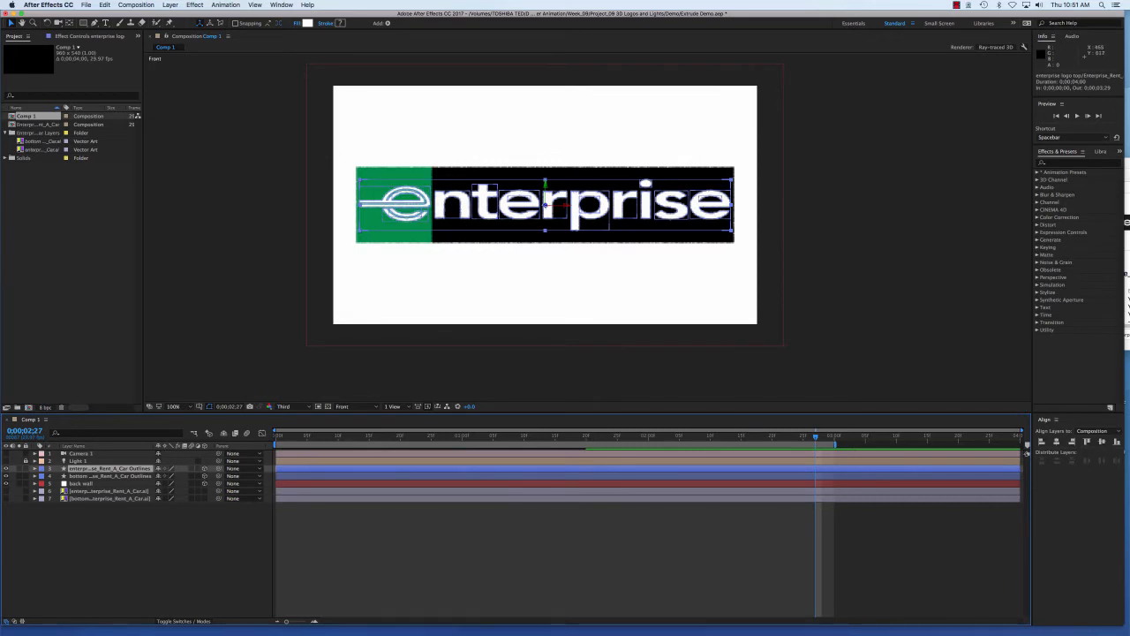
left_click(284, 358)
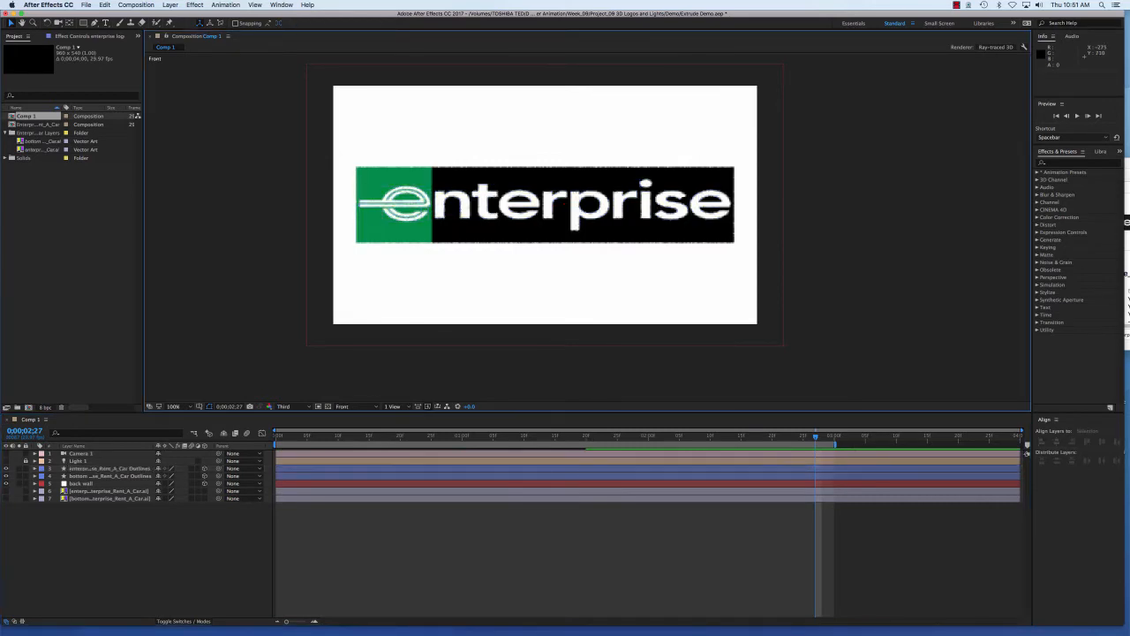
left_click(109, 469)
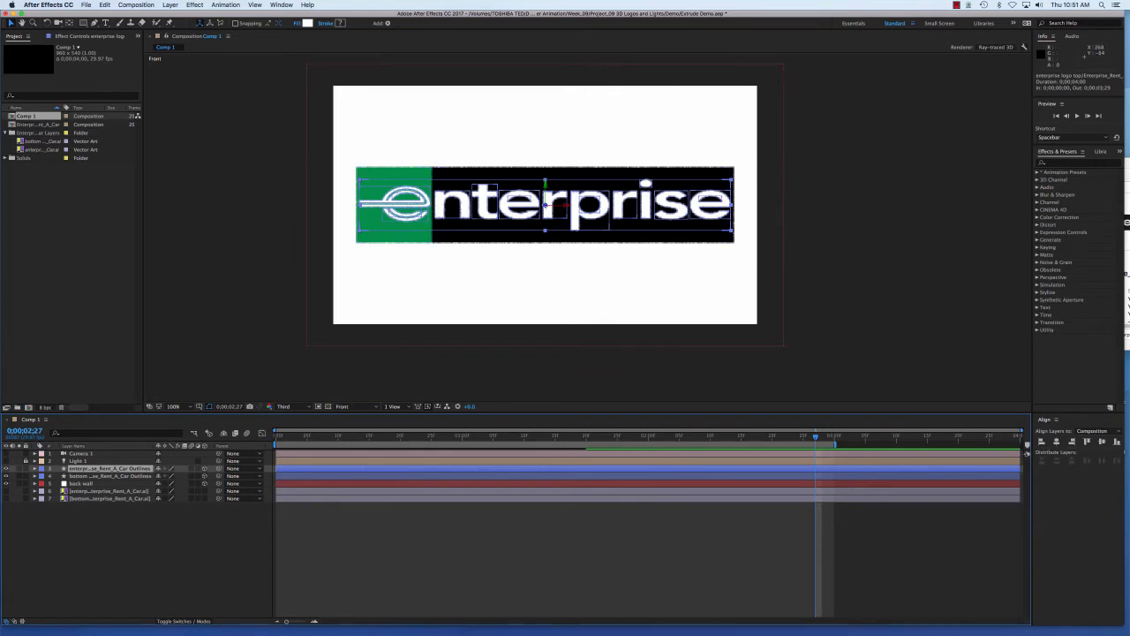
left_click(171, 5)
mouse_move(177, 15)
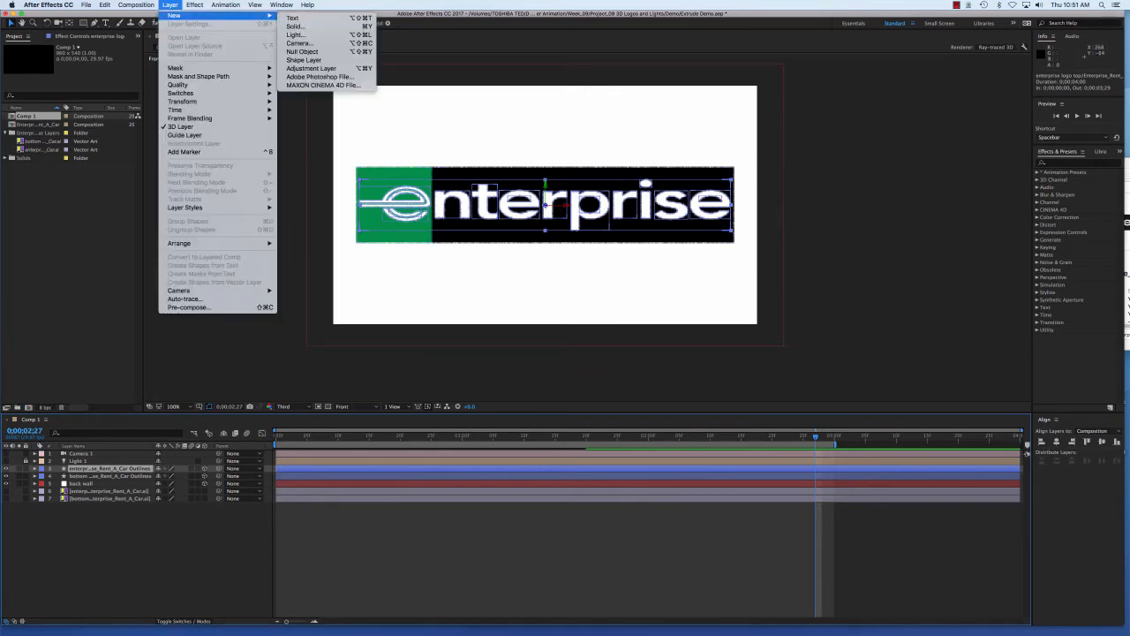
left_click(295, 35)
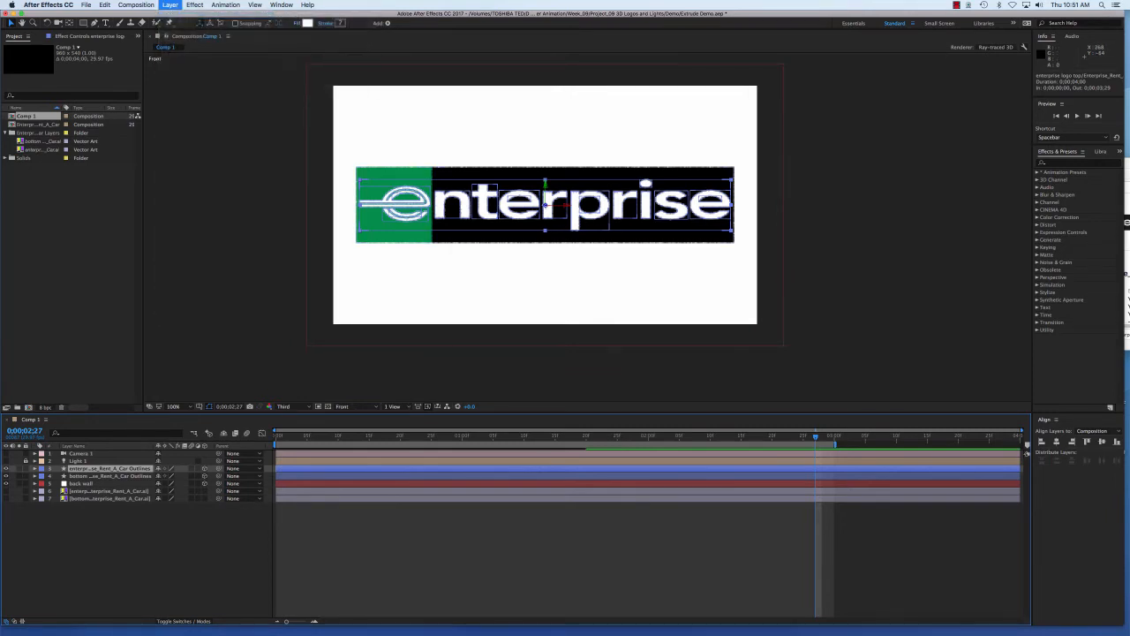
left_click_drag(538, 217, 329, 117)
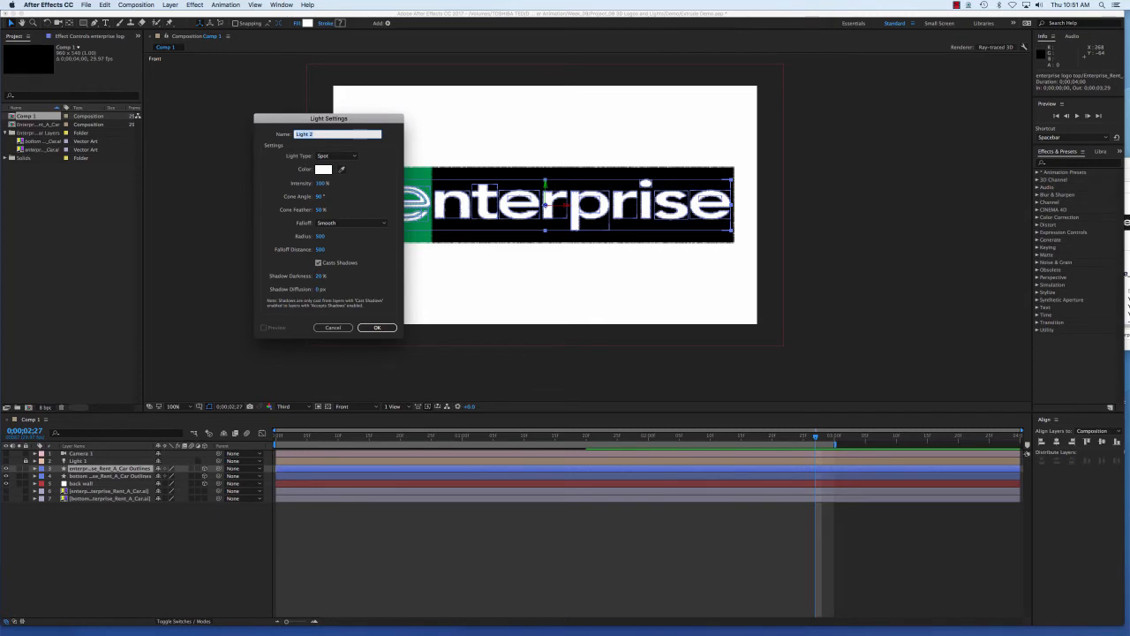
left_click(336, 156)
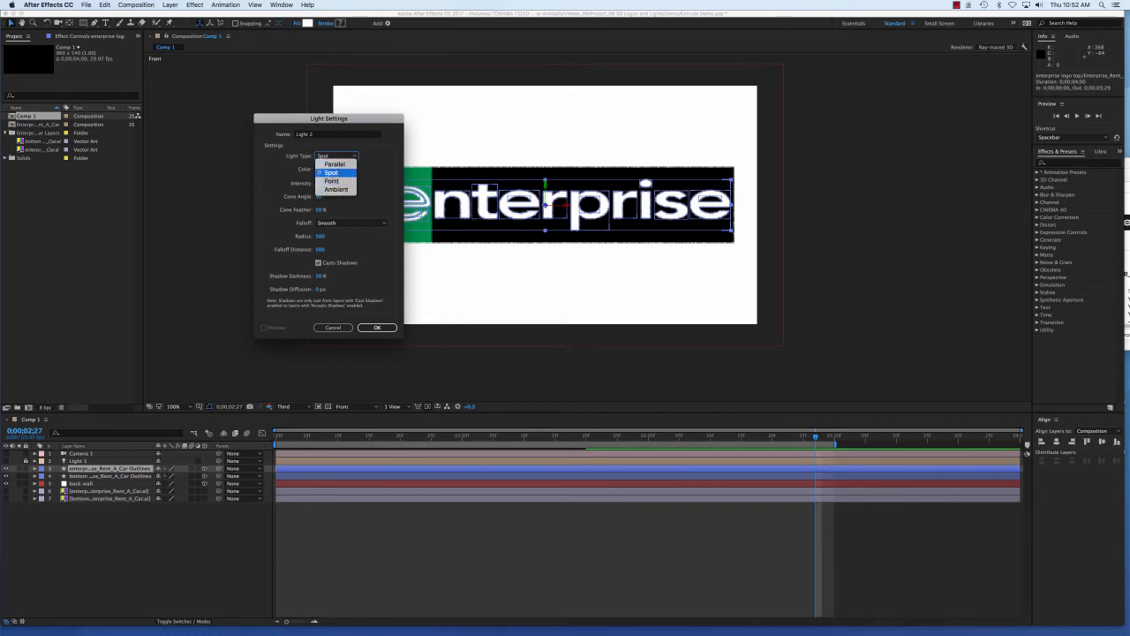
left_click(332, 173)
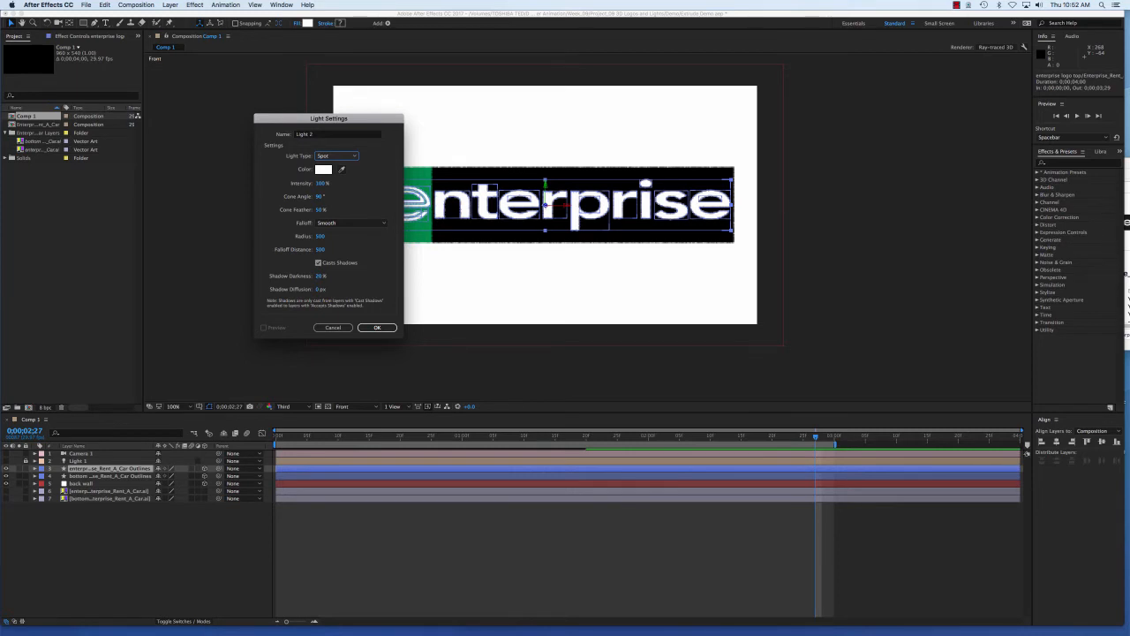
left_click(337, 156)
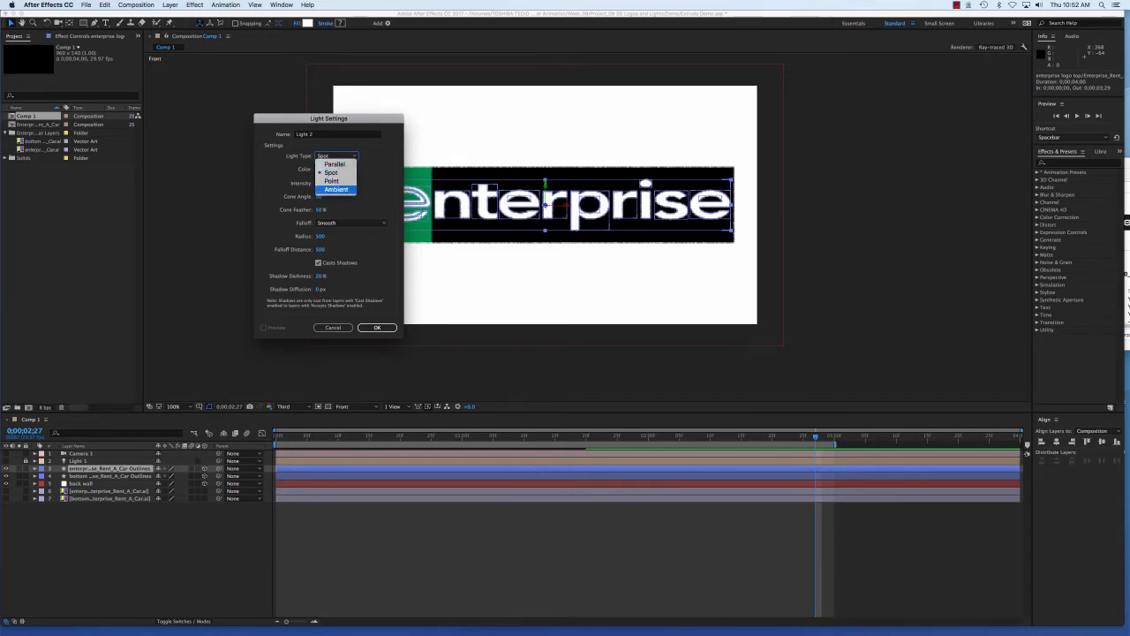
left_click(331, 172)
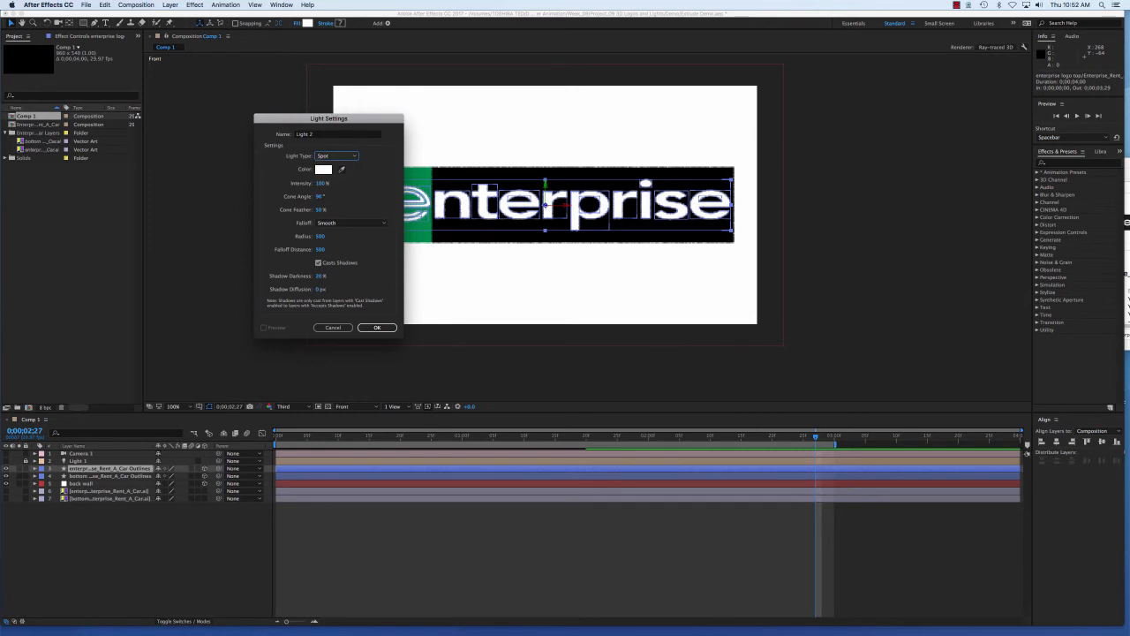
left_click(333, 328)
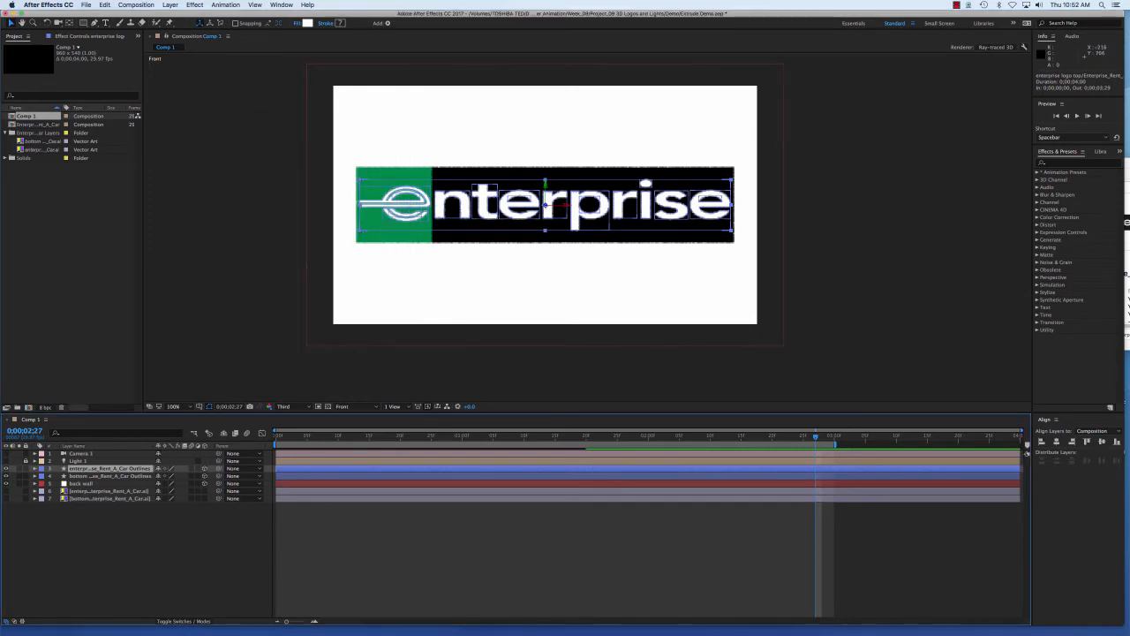
- Examine Light 1's light options and keyframes in the timeline, and collapse its properties again
left_click(34, 460)
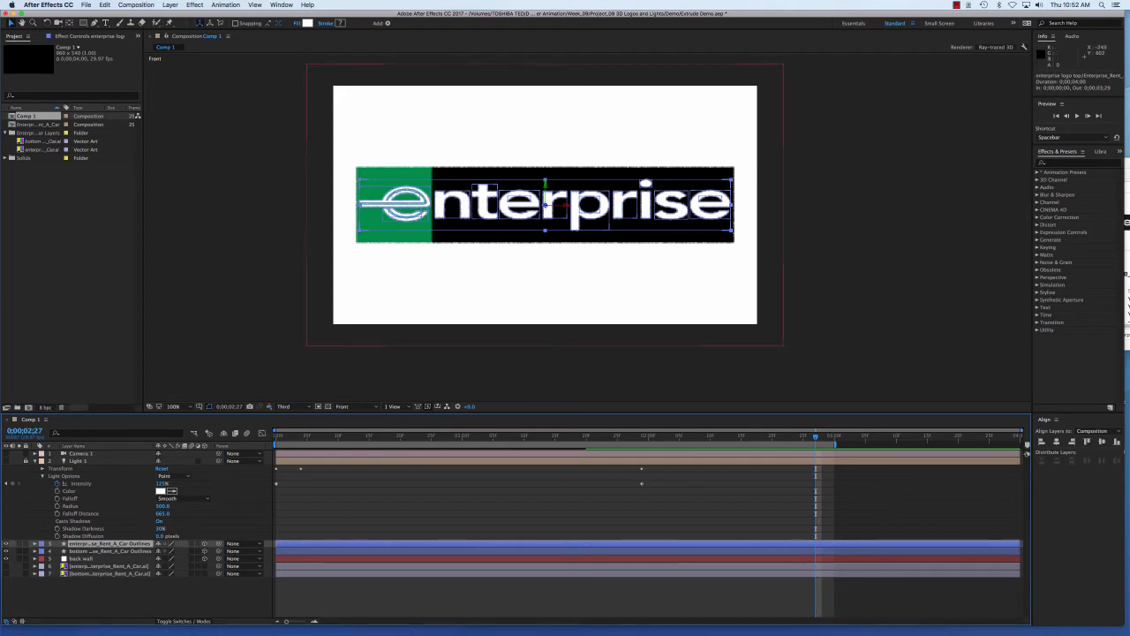
left_click(35, 461)
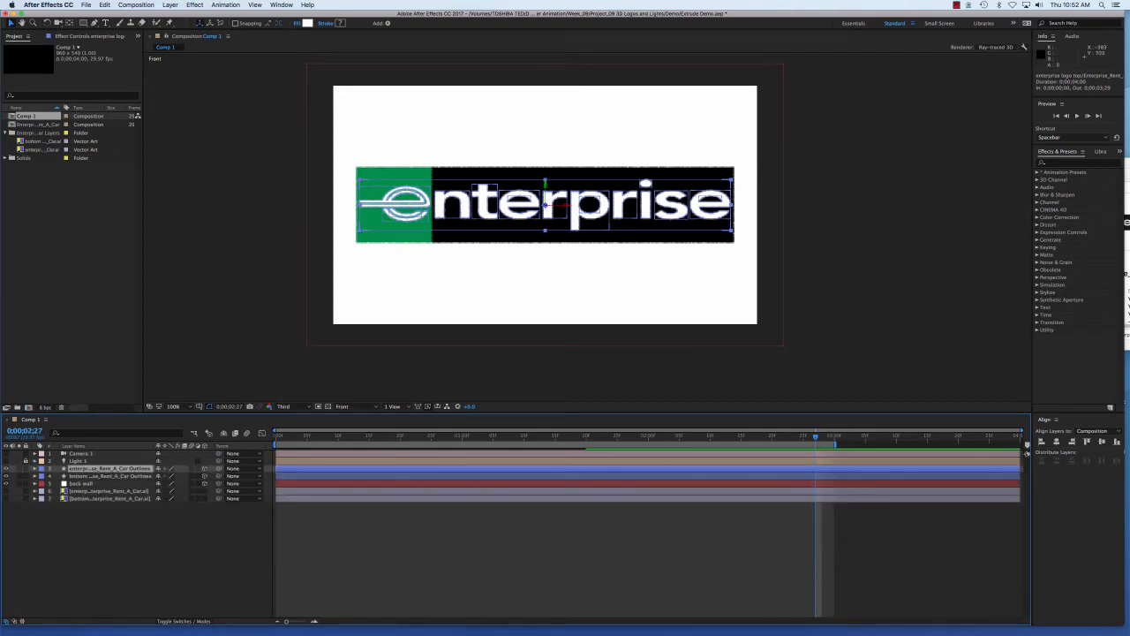
left_click(82, 461)
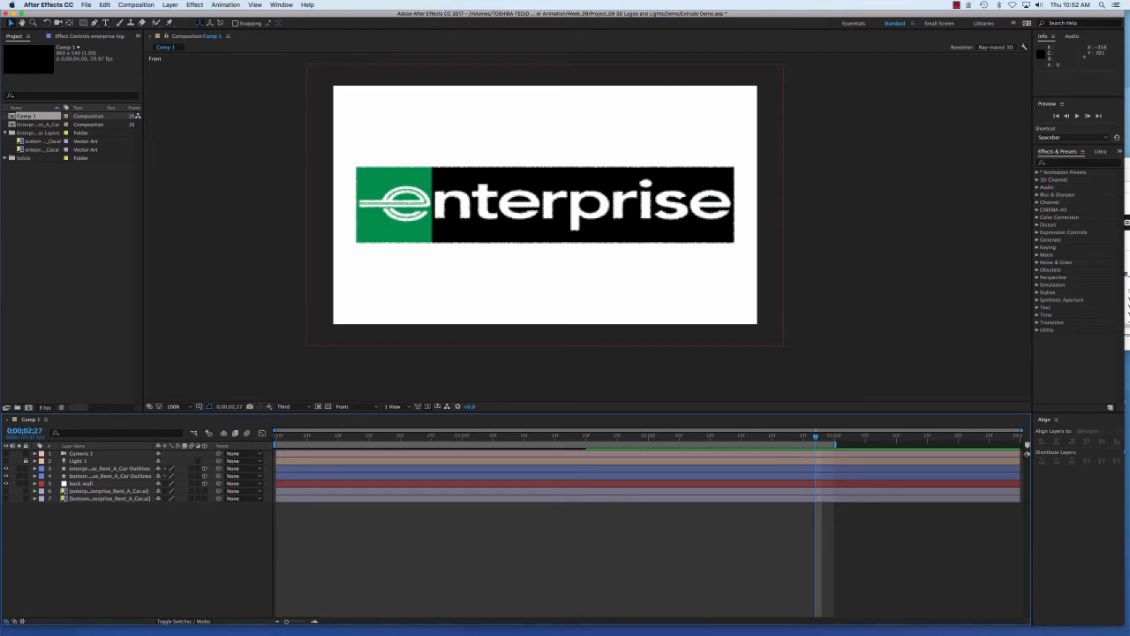
- Start a new light layer directly above the enterprise logo outlines layer and set its light type to Point
left_click(110, 468)
left_click(169, 5)
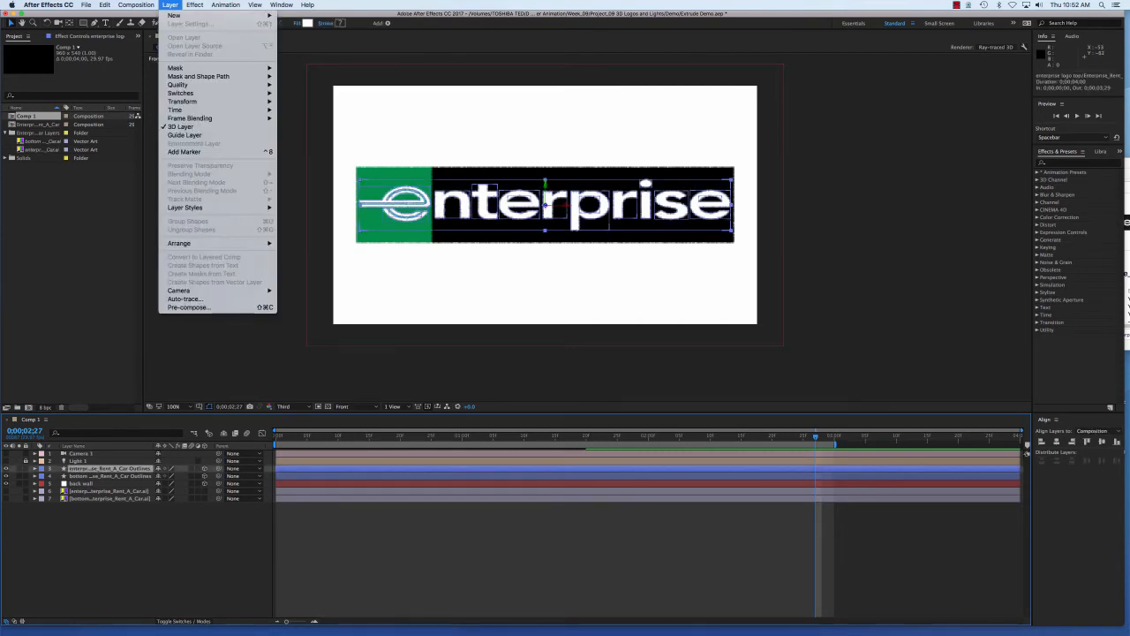
mouse_move(221, 15)
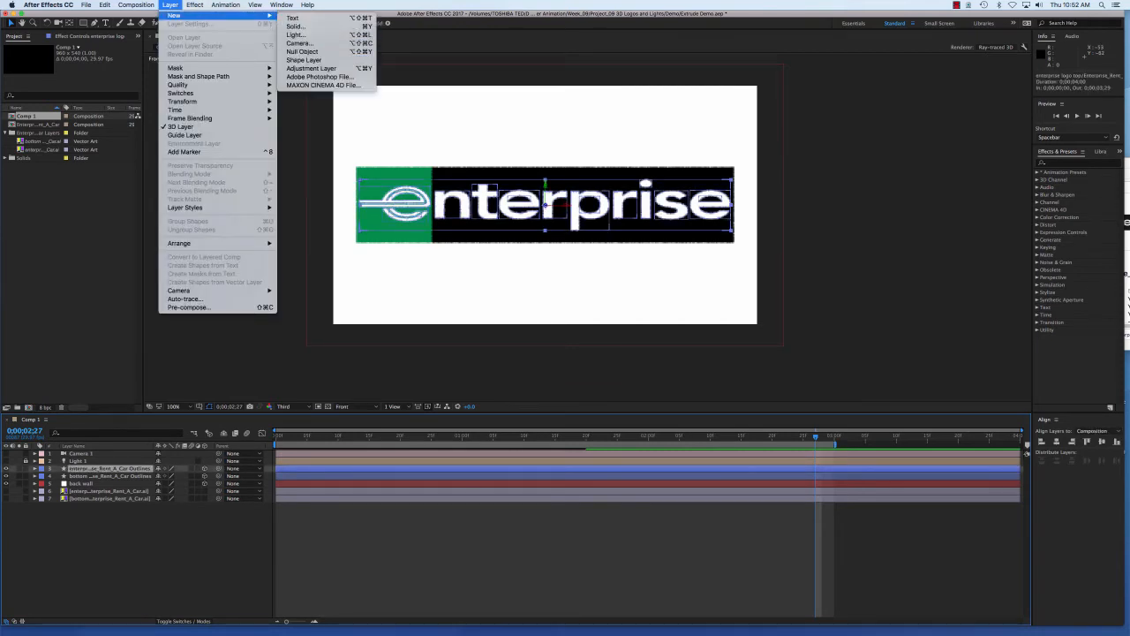
left_click(294, 35)
left_click(336, 156)
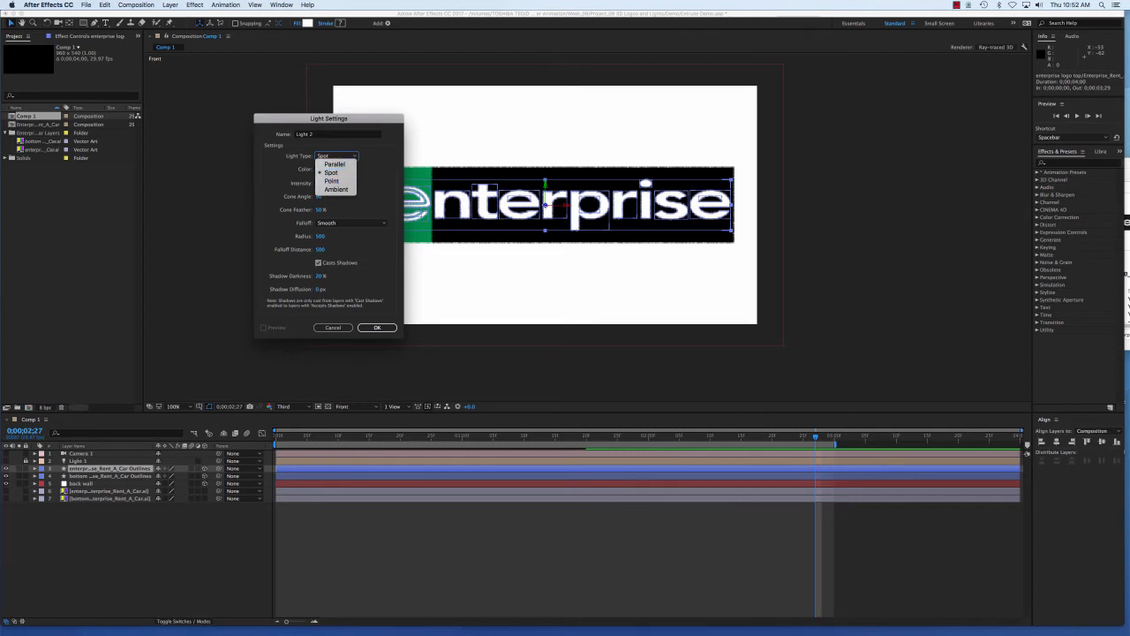
left_click_drag(328, 118, 217, 116)
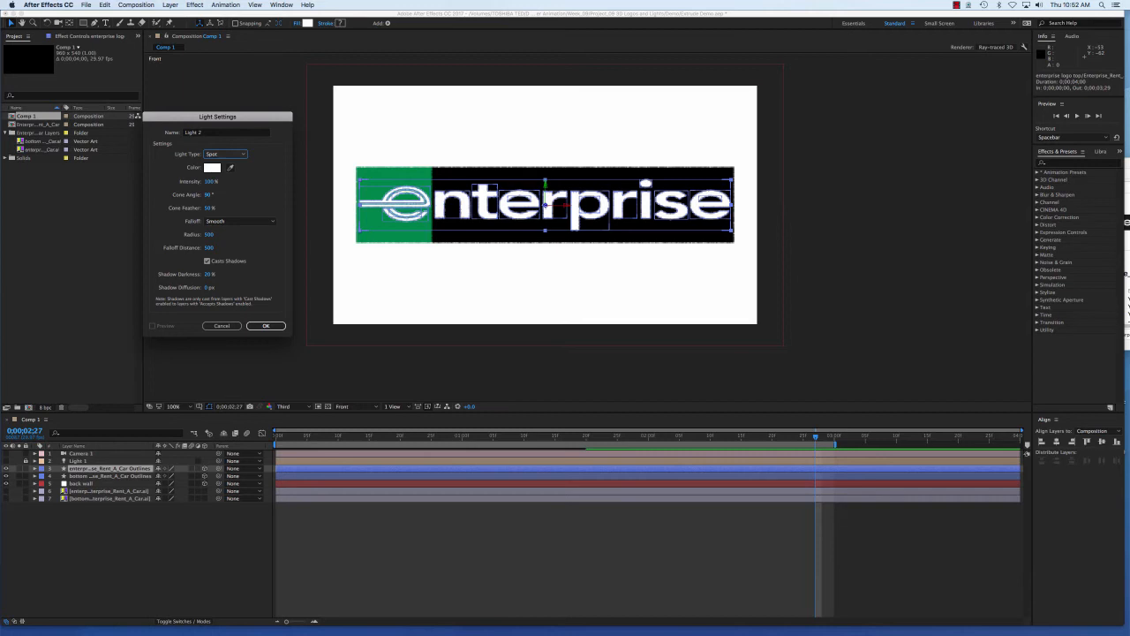
left_click(225, 154)
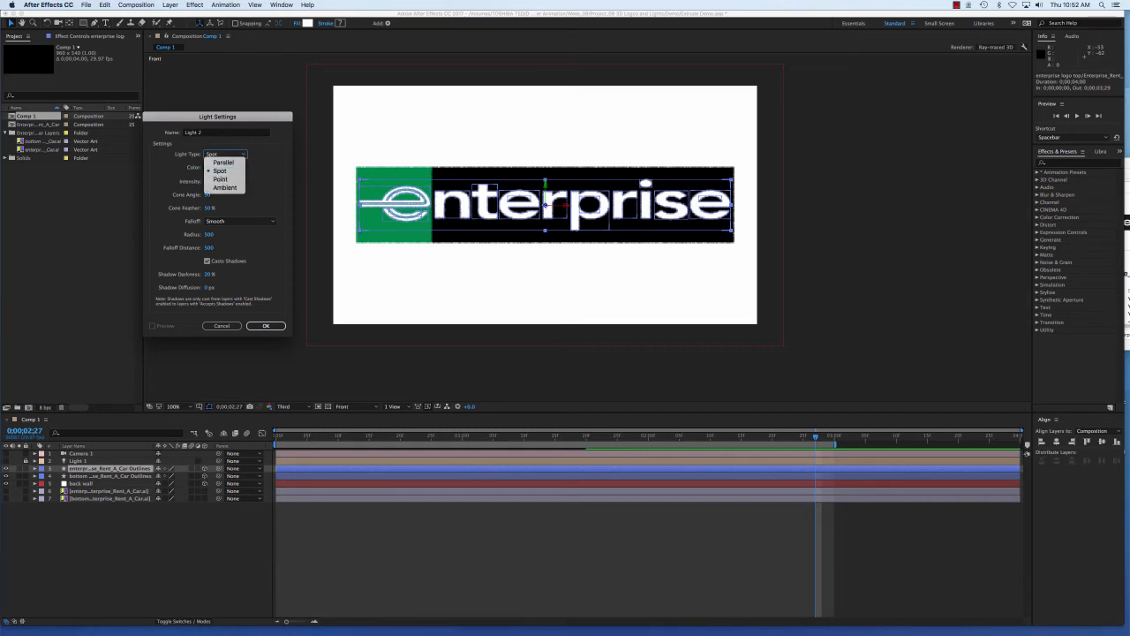
left_click(220, 171)
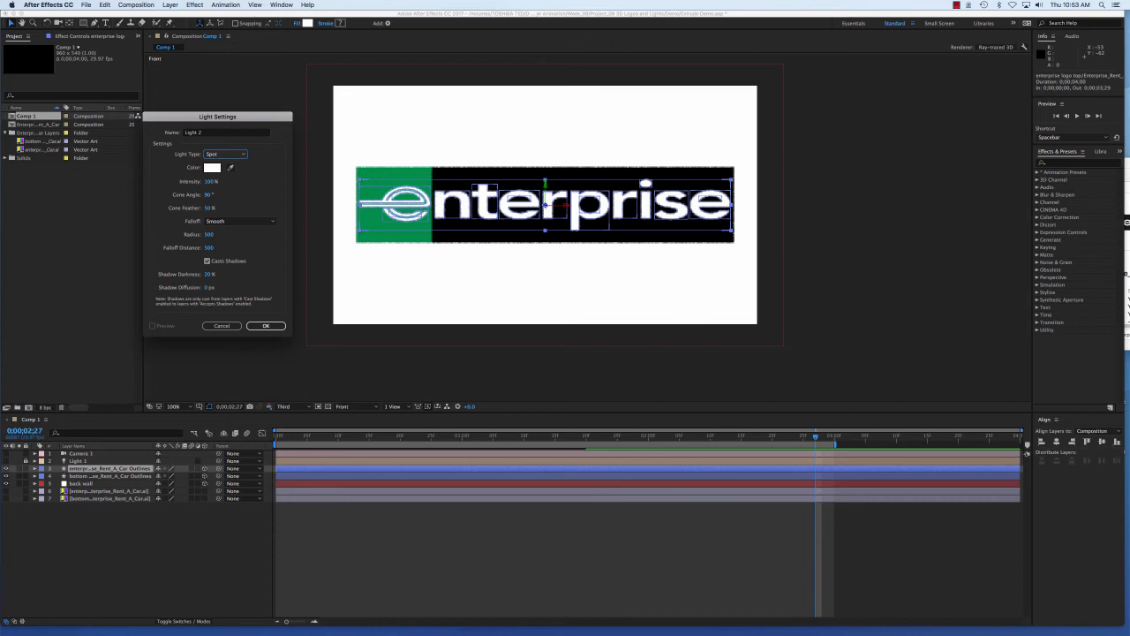
left_click(225, 154)
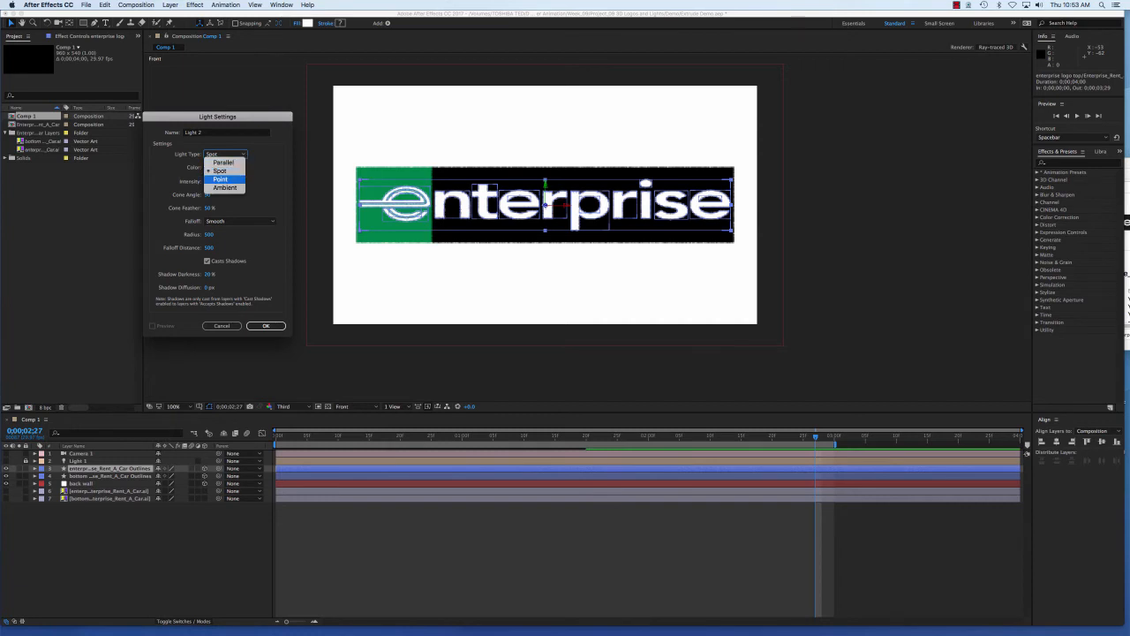
left_click(225, 176)
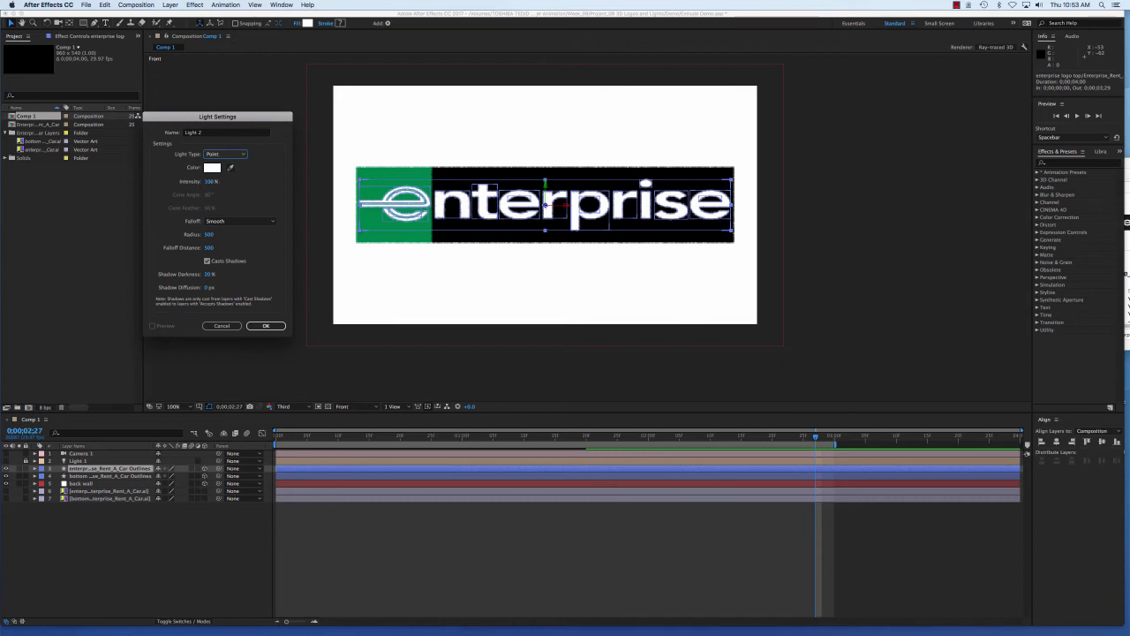
- Choose Smooth falloff for the new point light and create it with shadow casting enabled
left_click(239, 221)
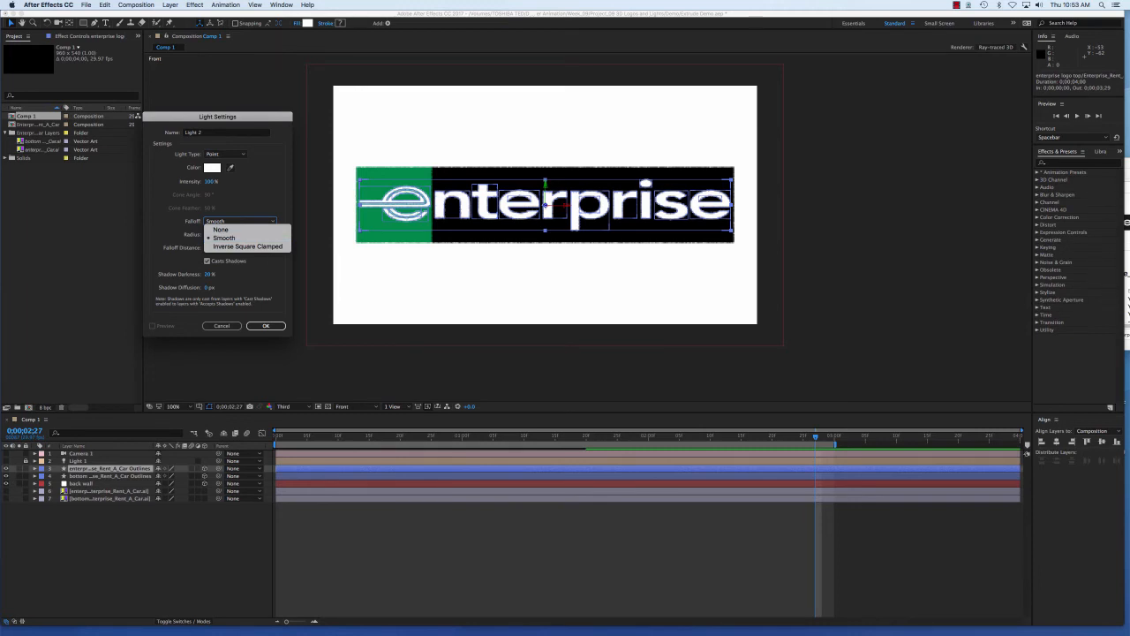
left_click(224, 237)
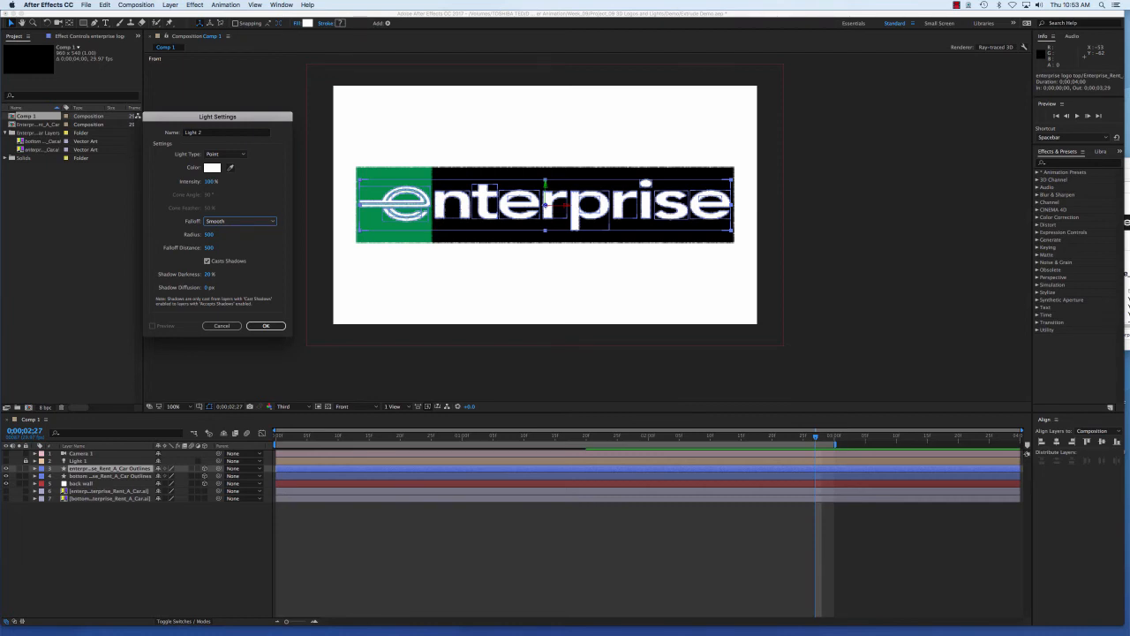
key("Return")
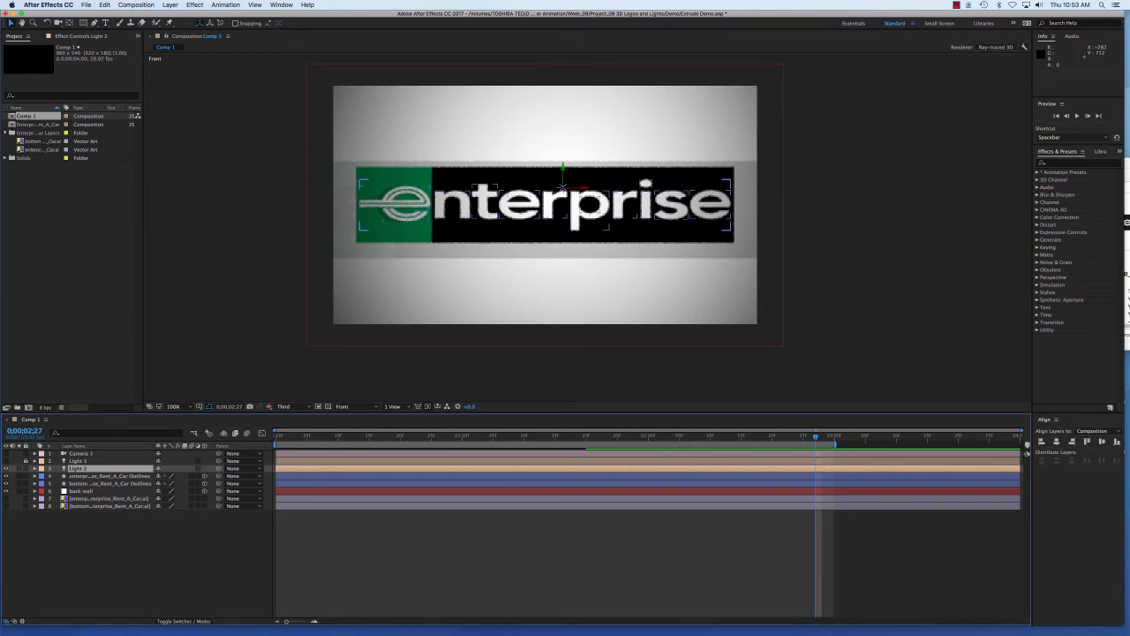
- Review Light 2's settings without changing them, and examine its position and light options in the timeline
double_click(64, 469)
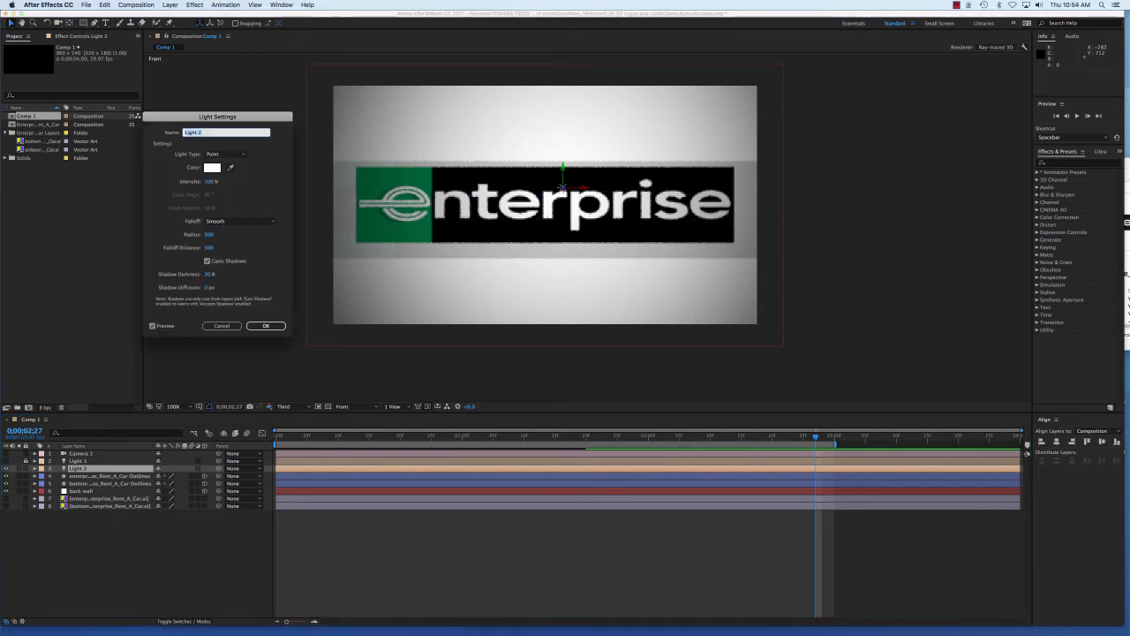
left_click(222, 326)
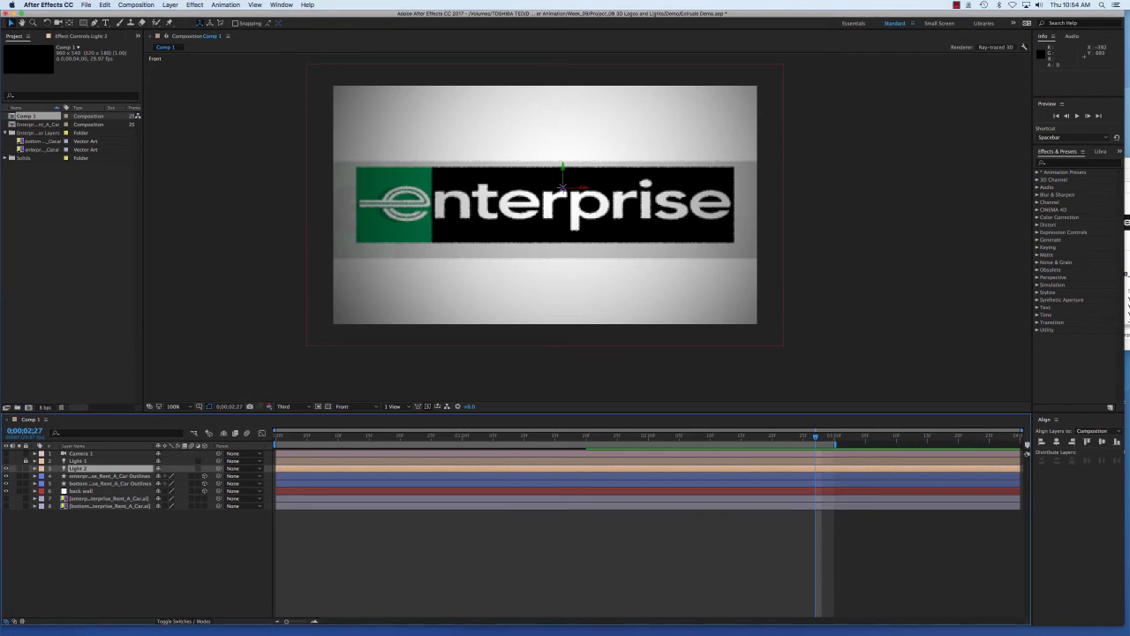
left_click(36, 468)
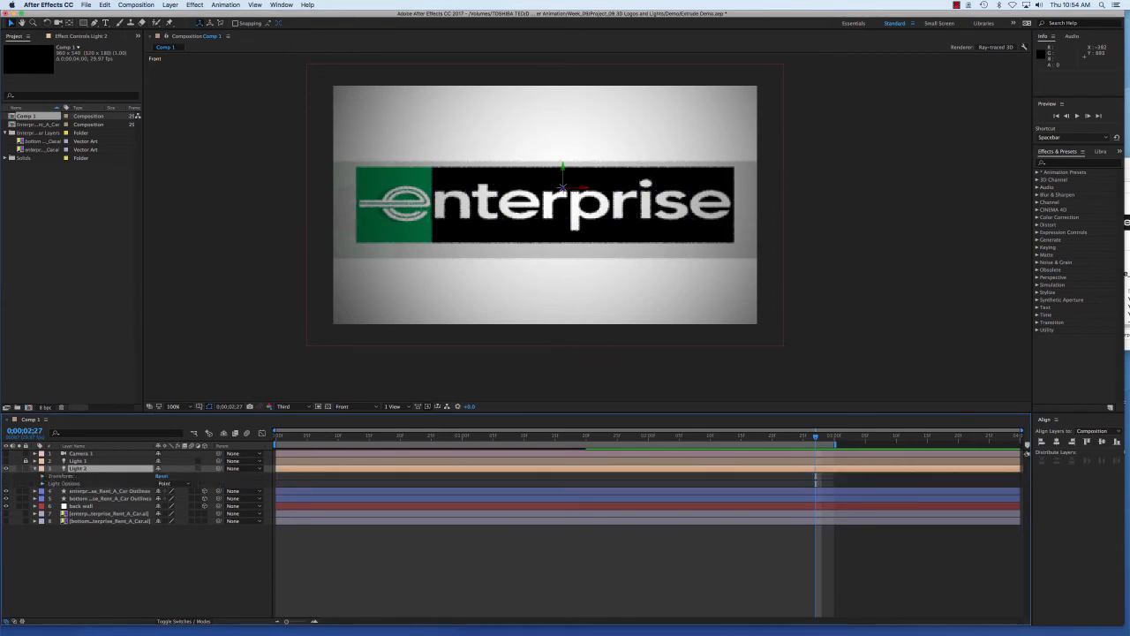
left_click(42, 476)
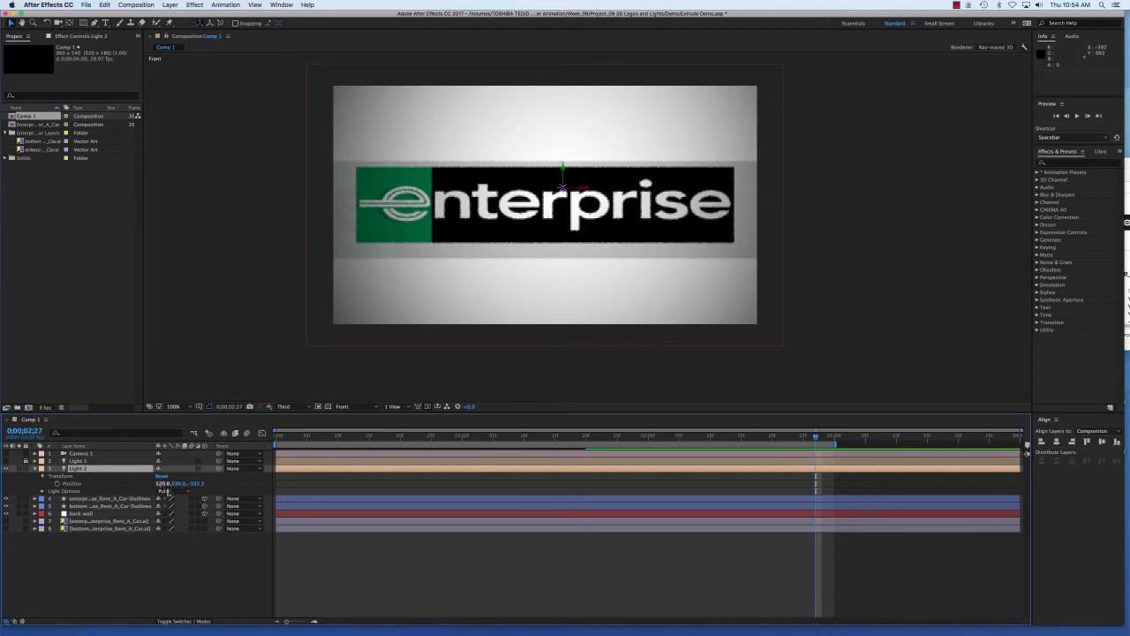
left_click(42, 476)
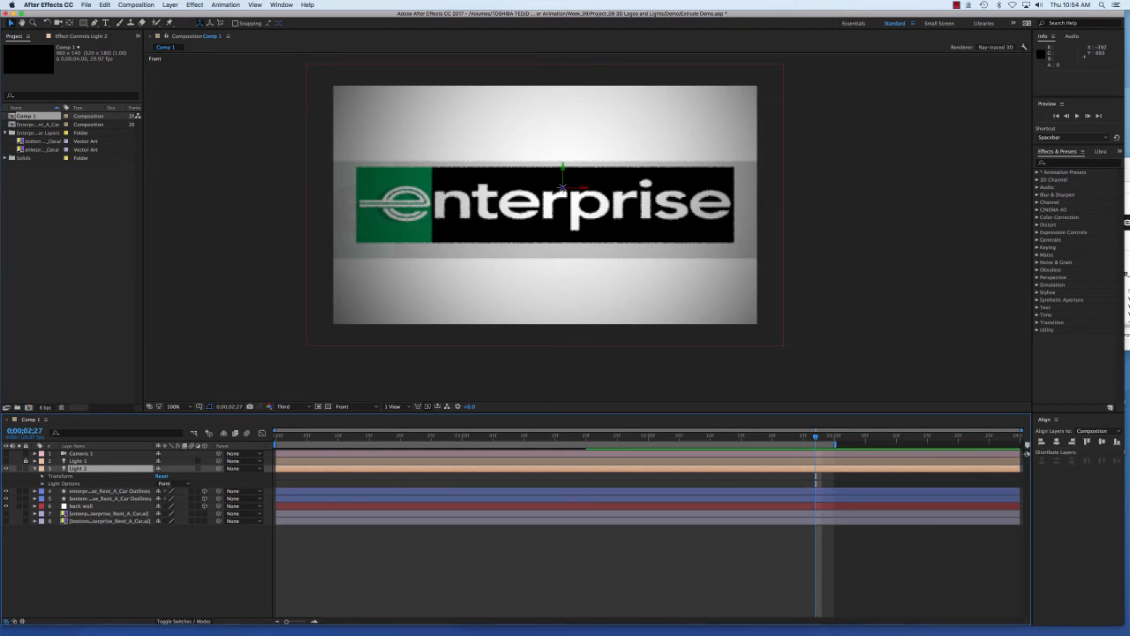
left_click(43, 483)
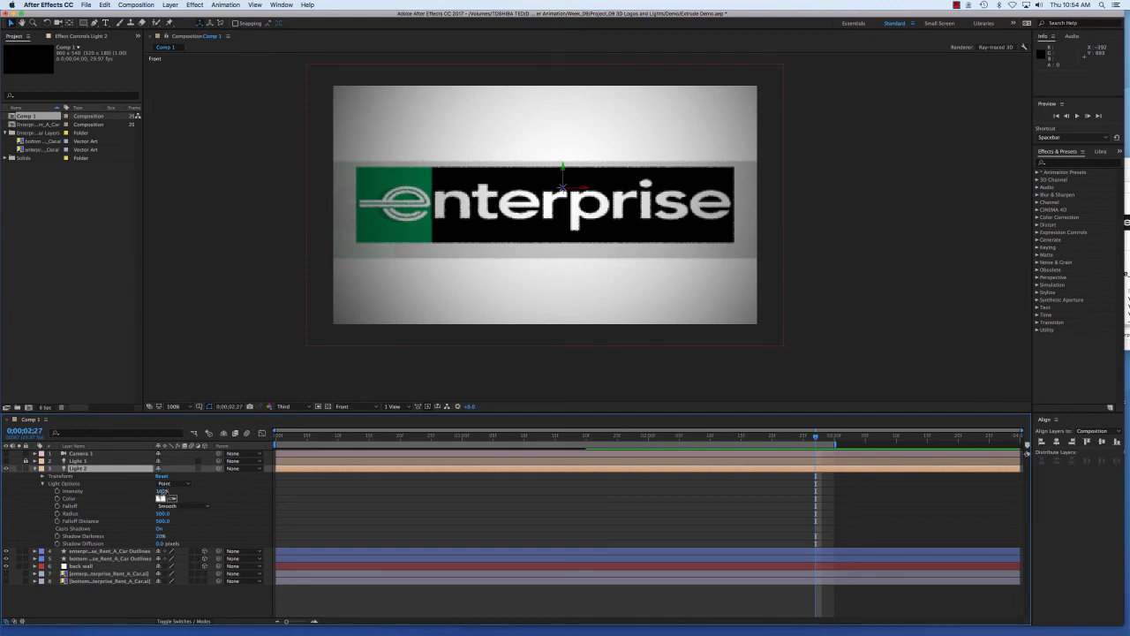
- Try a higher intensity on Light 2, undo the change and collapse the layer's properties
left_click_drag(162, 491, 202, 496)
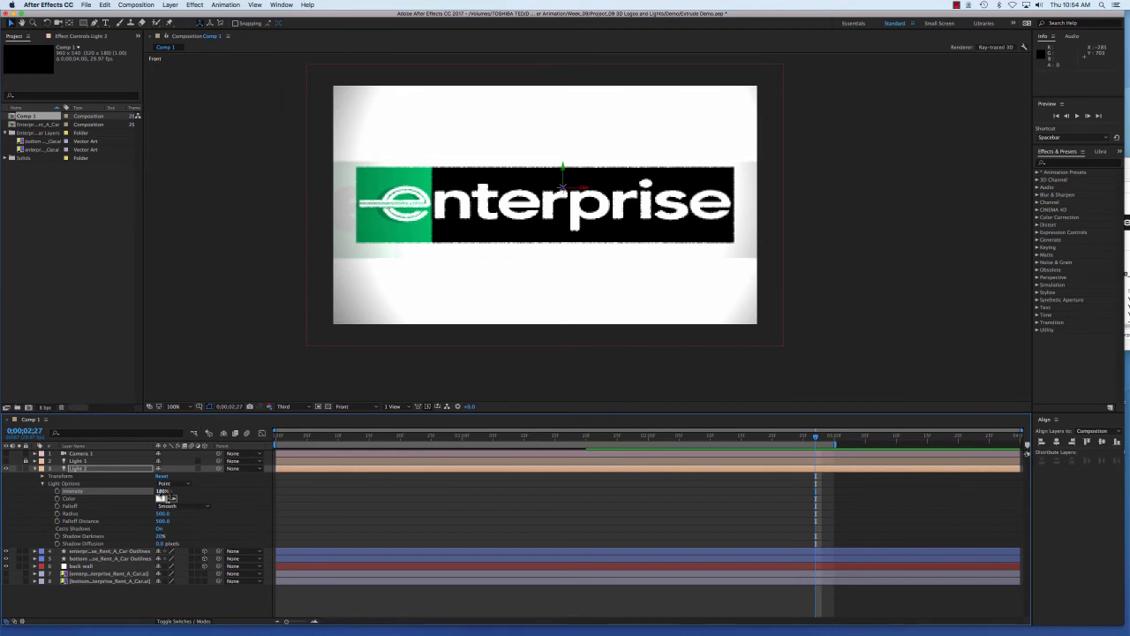
key("Return")
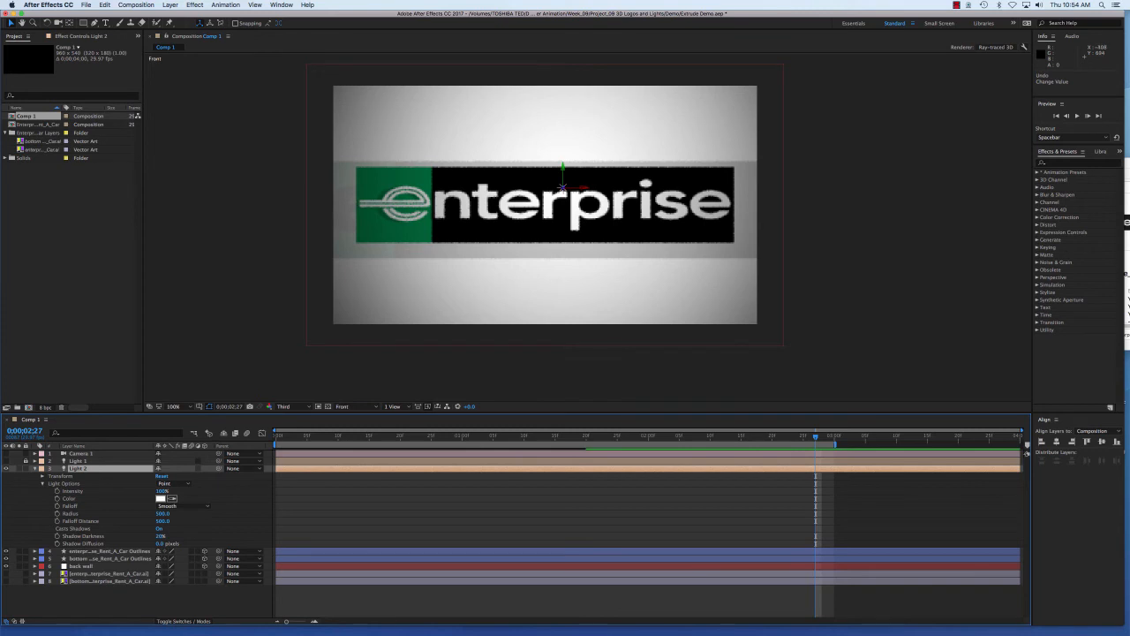
left_click(35, 469)
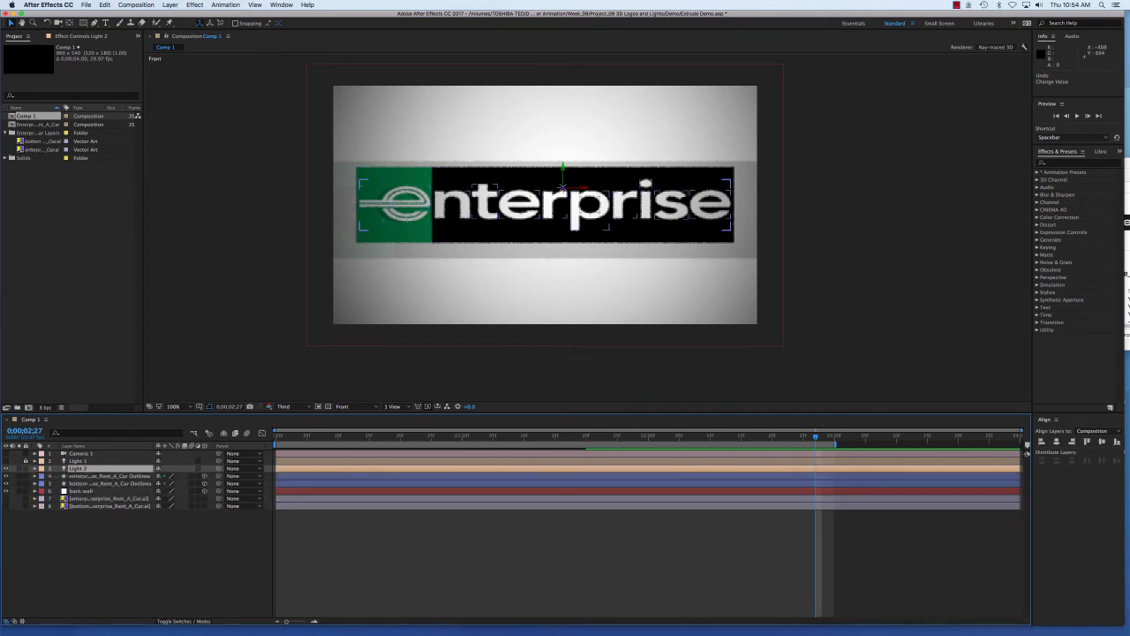
- Examine the enterprise outlines layer's transform and material options and Light 1's light options, collapsing both layers again
left_click(563, 187)
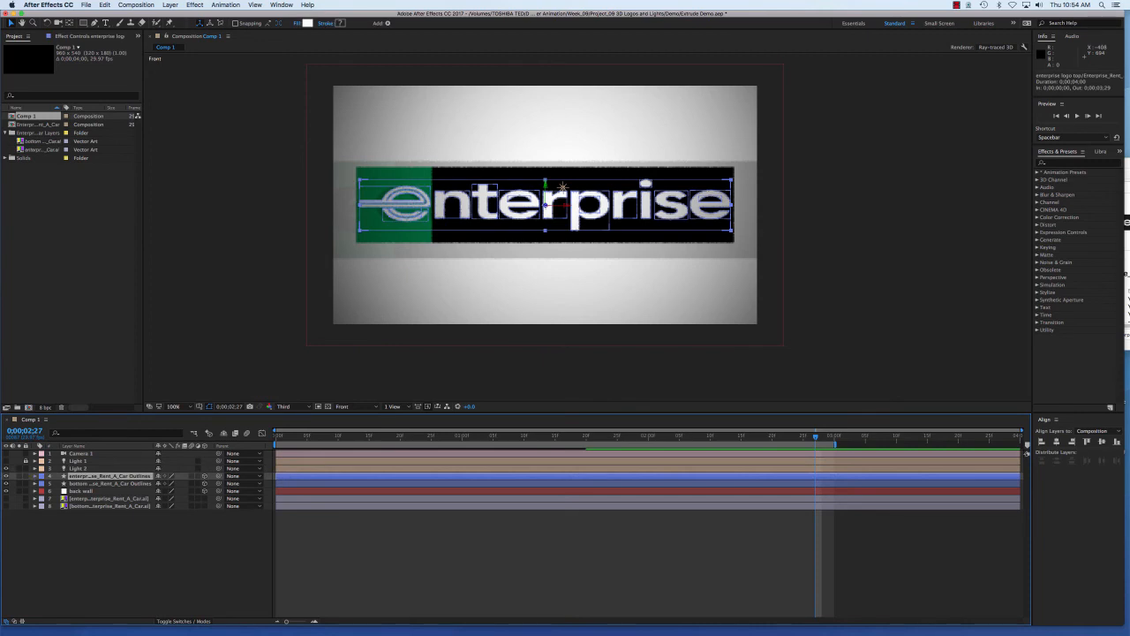
left_click(36, 476)
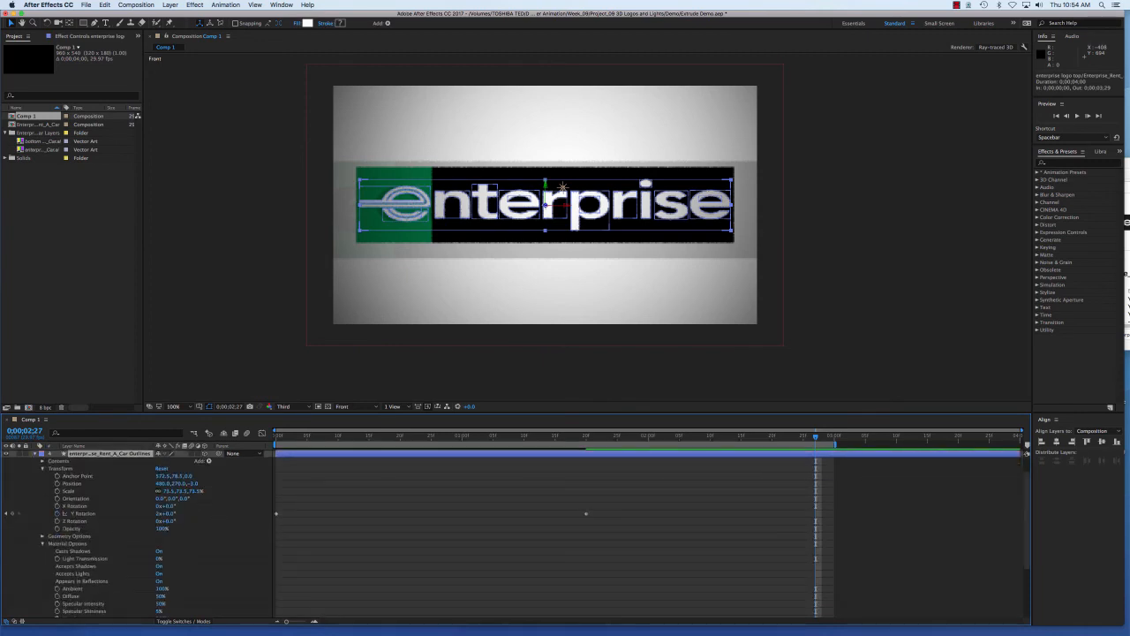
left_click(42, 469)
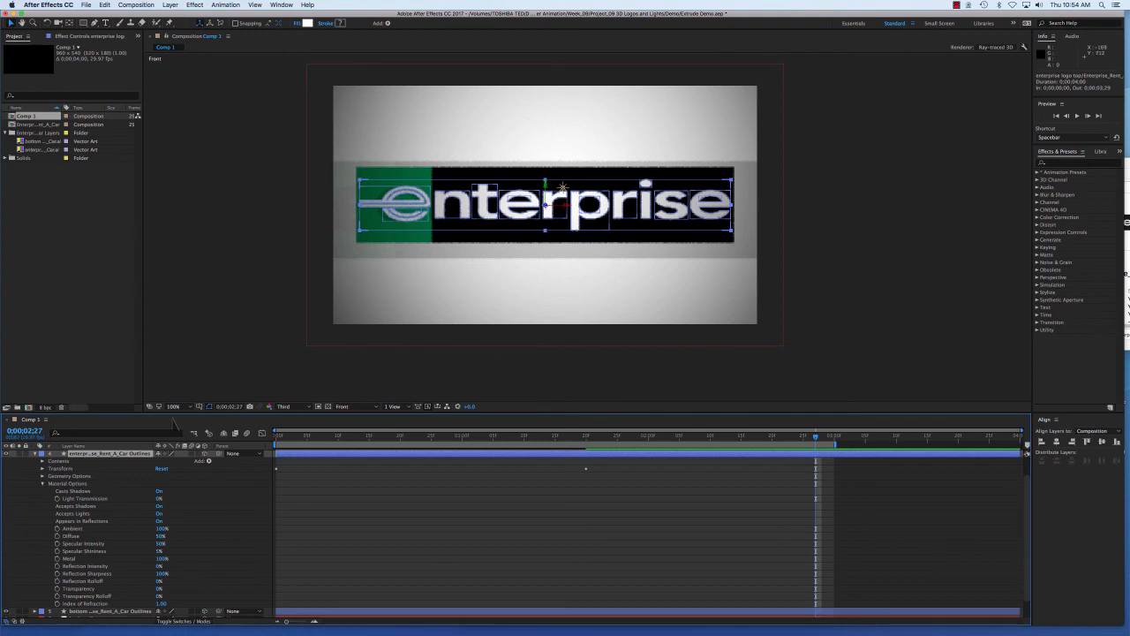
left_click(42, 484)
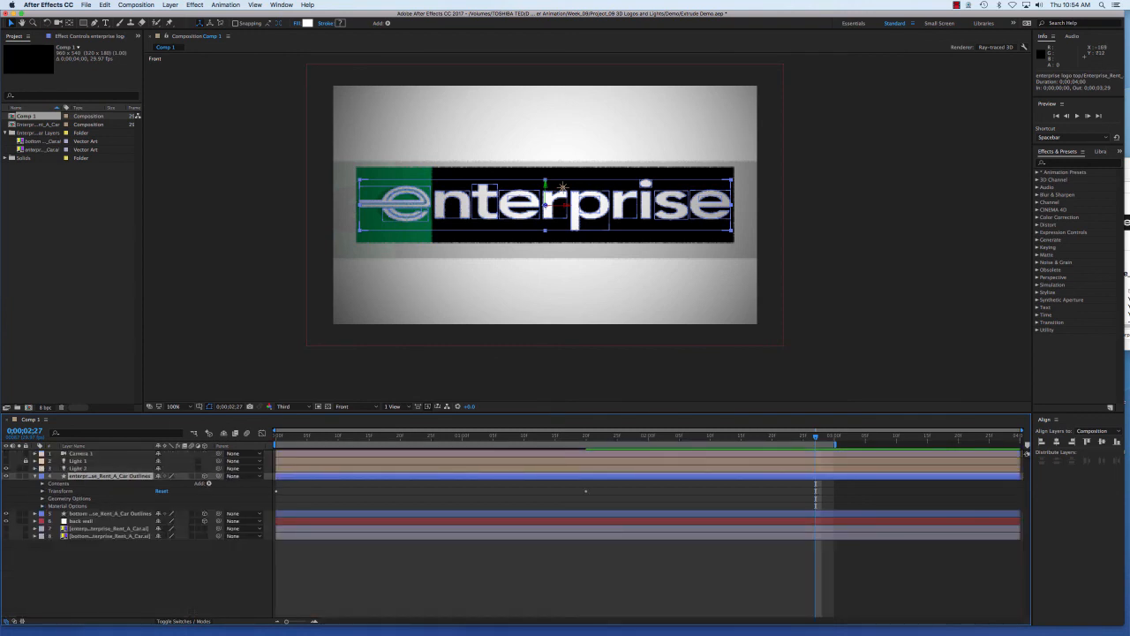
left_click(35, 476)
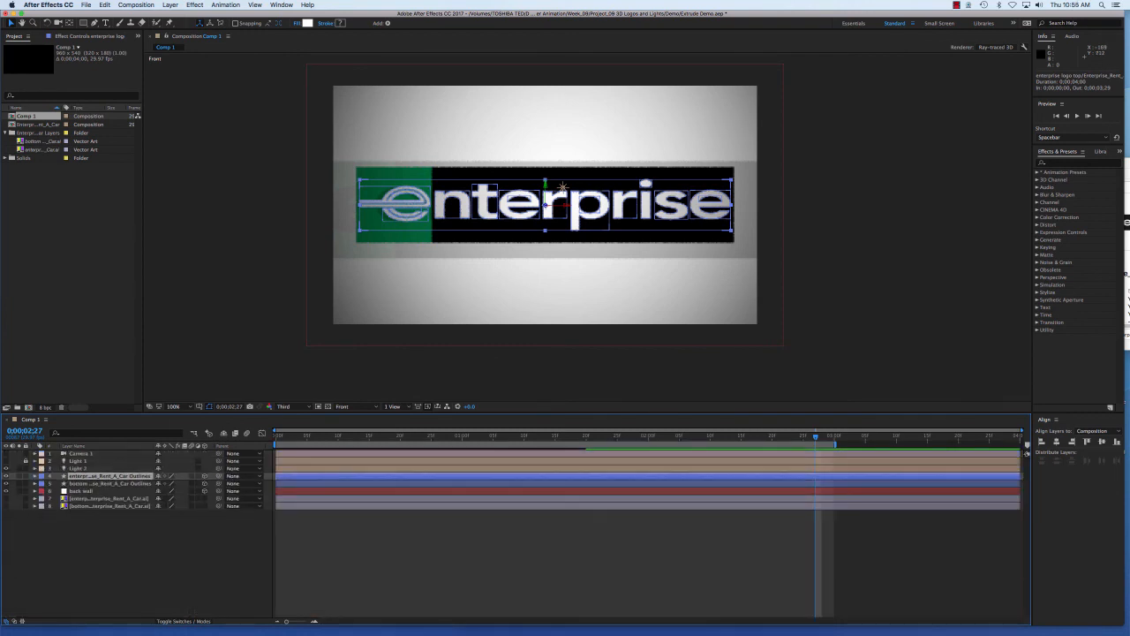
left_click(34, 461)
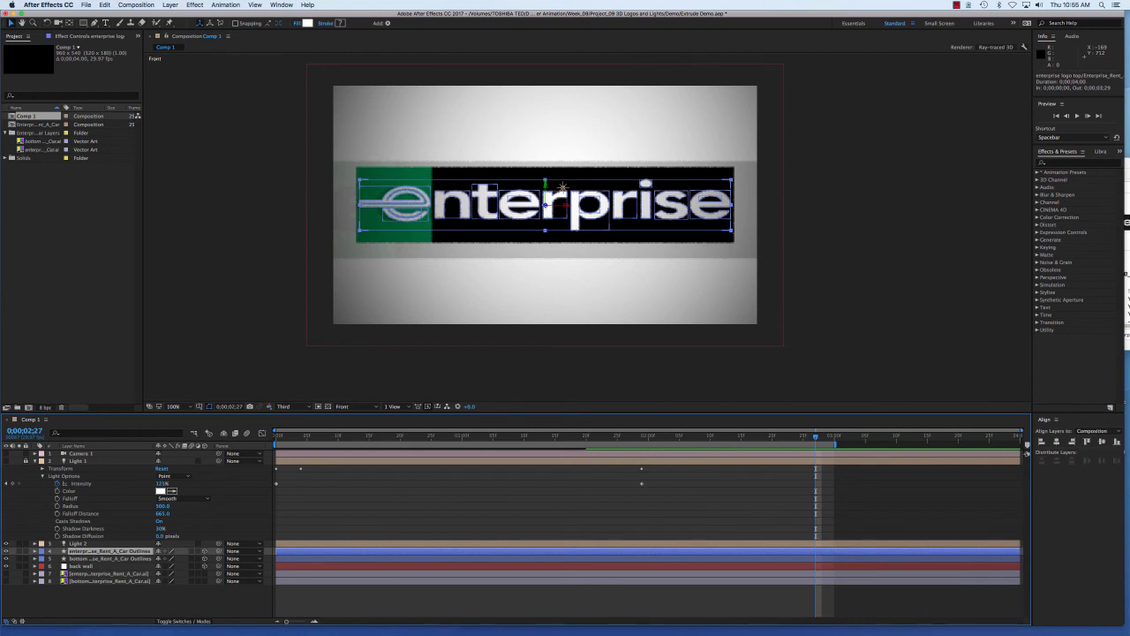
left_click(34, 461)
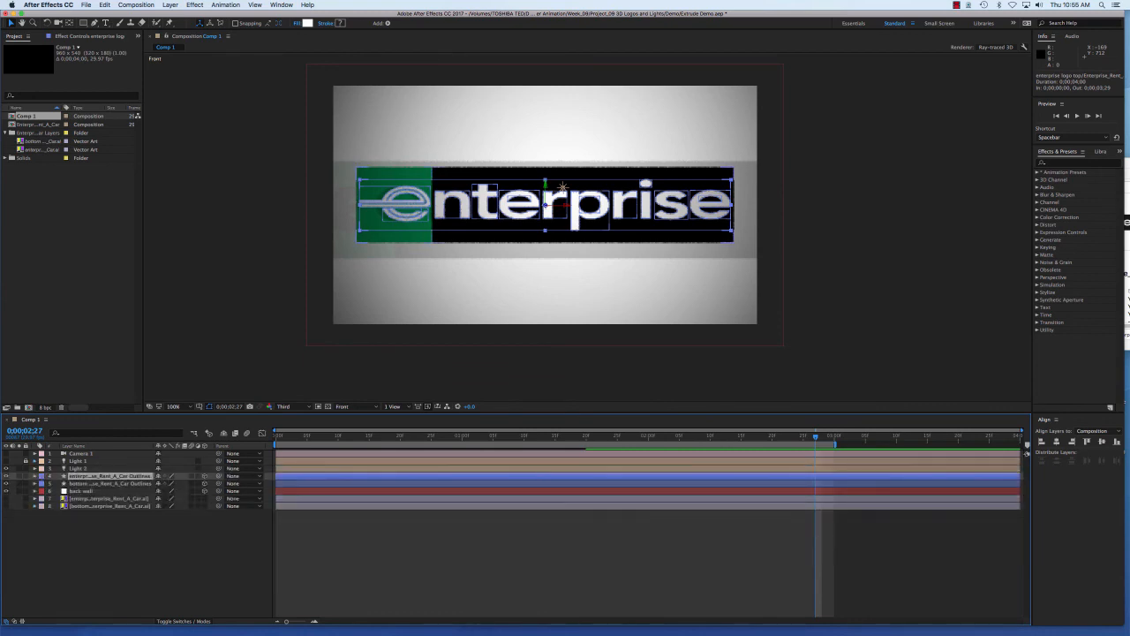
- Examine the geometry options and shadow and light material options of the enterprise outlines layer, collapsing it again
left_click(35, 476)
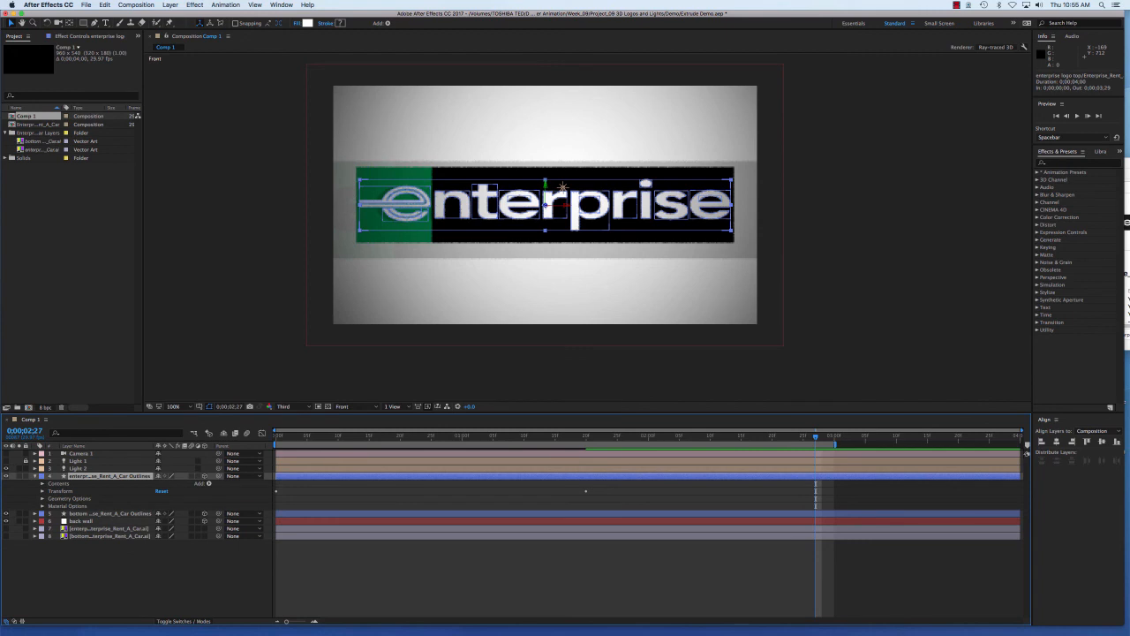
left_click(42, 498)
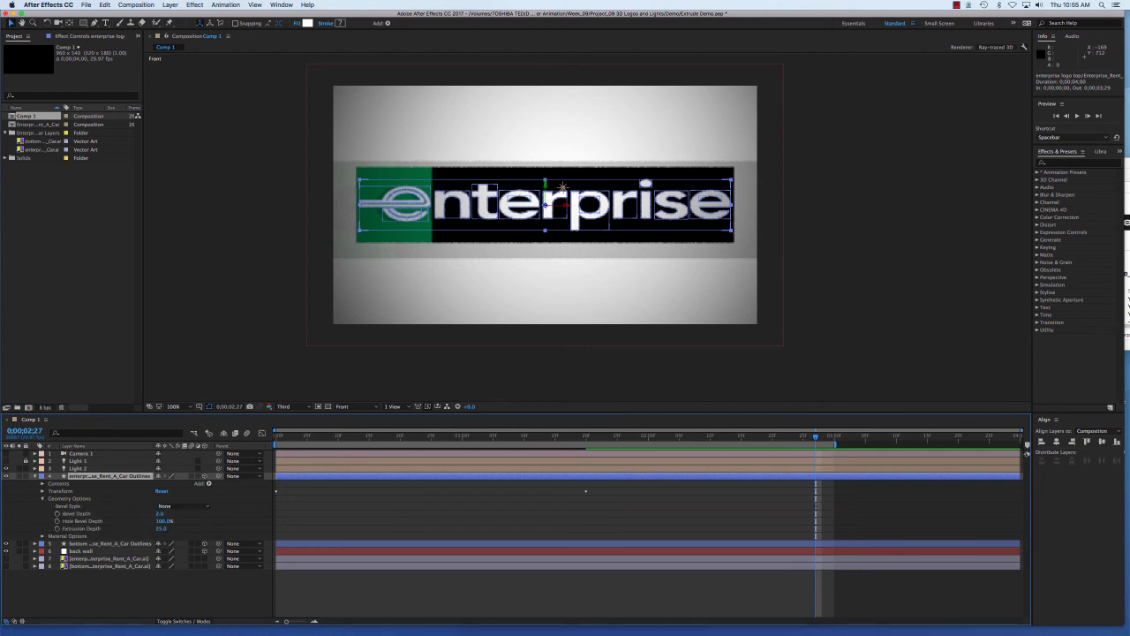
left_click(42, 498)
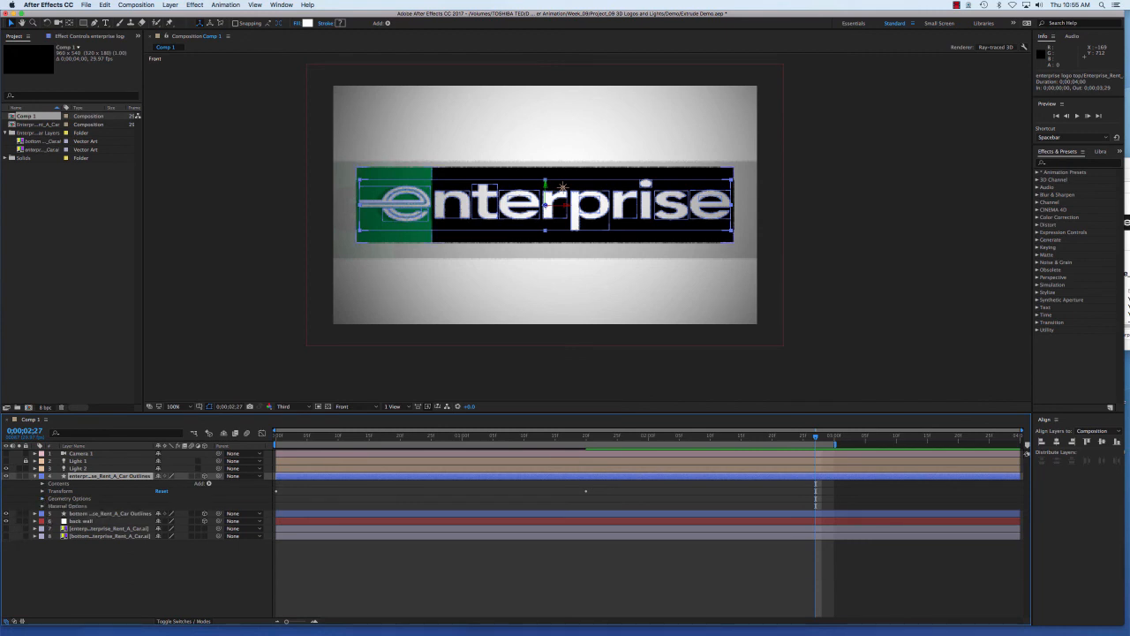
left_click(42, 506)
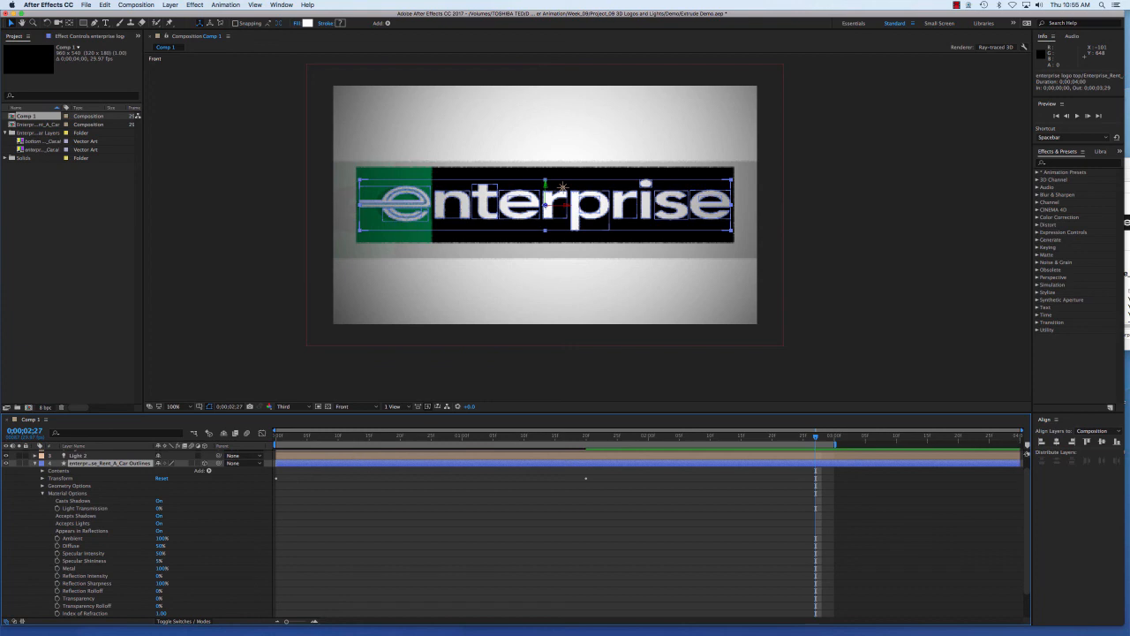
left_click(42, 494)
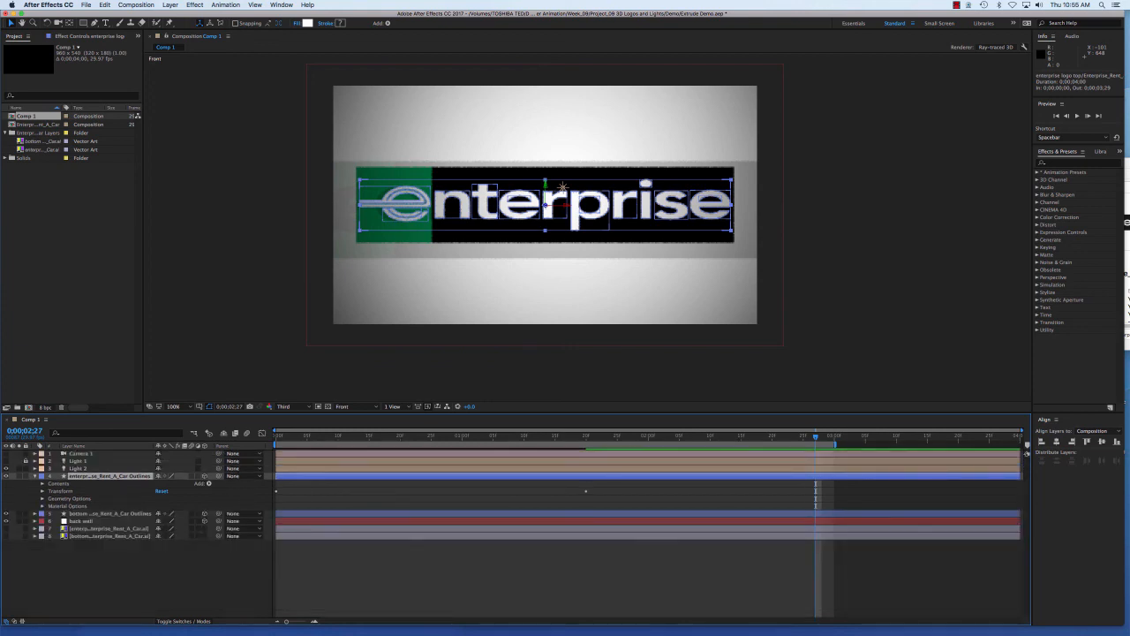
left_click(35, 476)
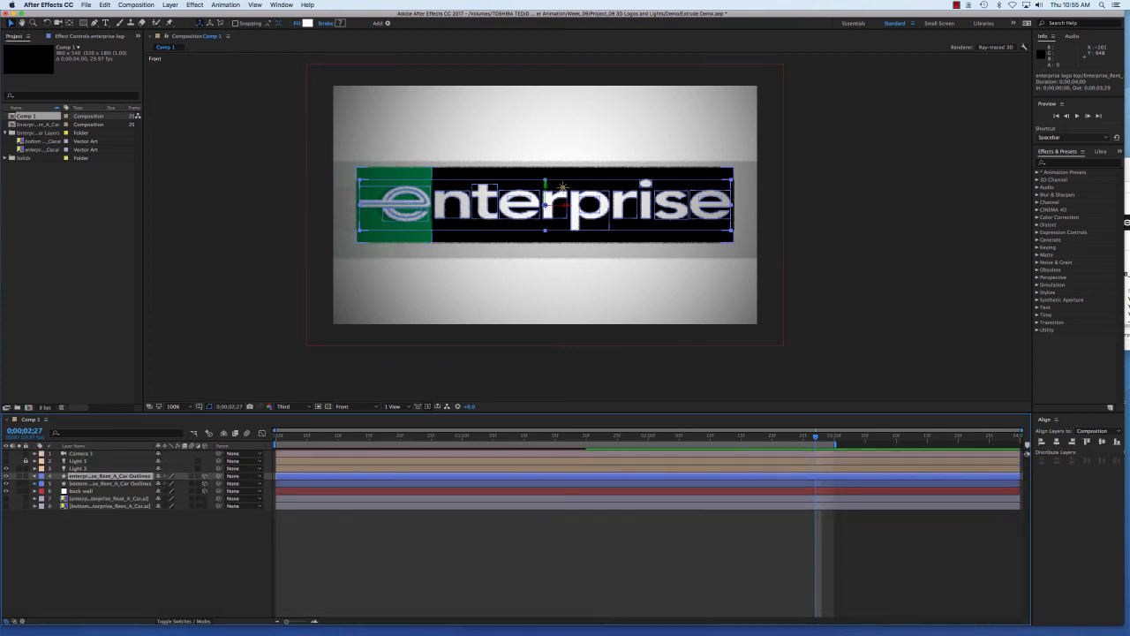
- Check the transform properties of the bottom outlines layer and collapse its property groups
left_click(35, 483)
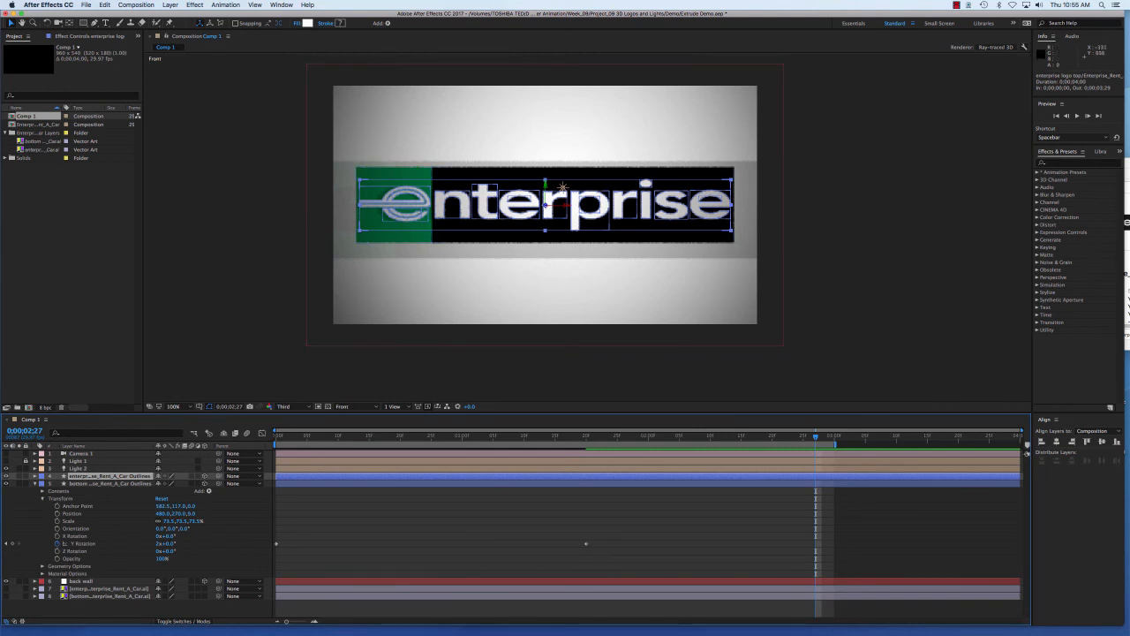
left_click(43, 499)
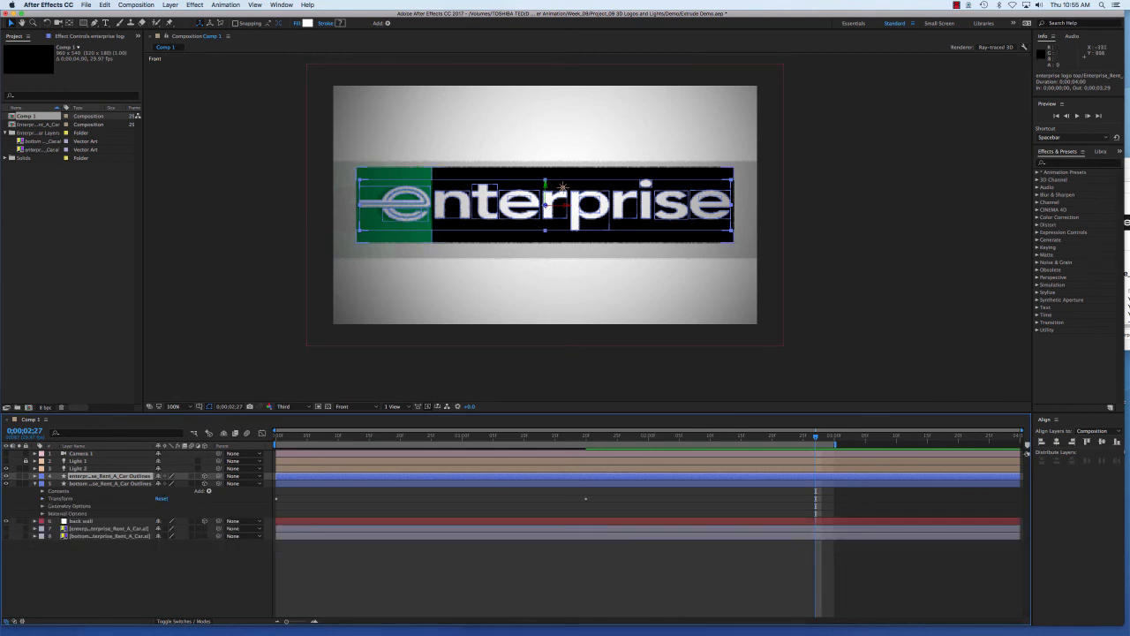
left_click(35, 484)
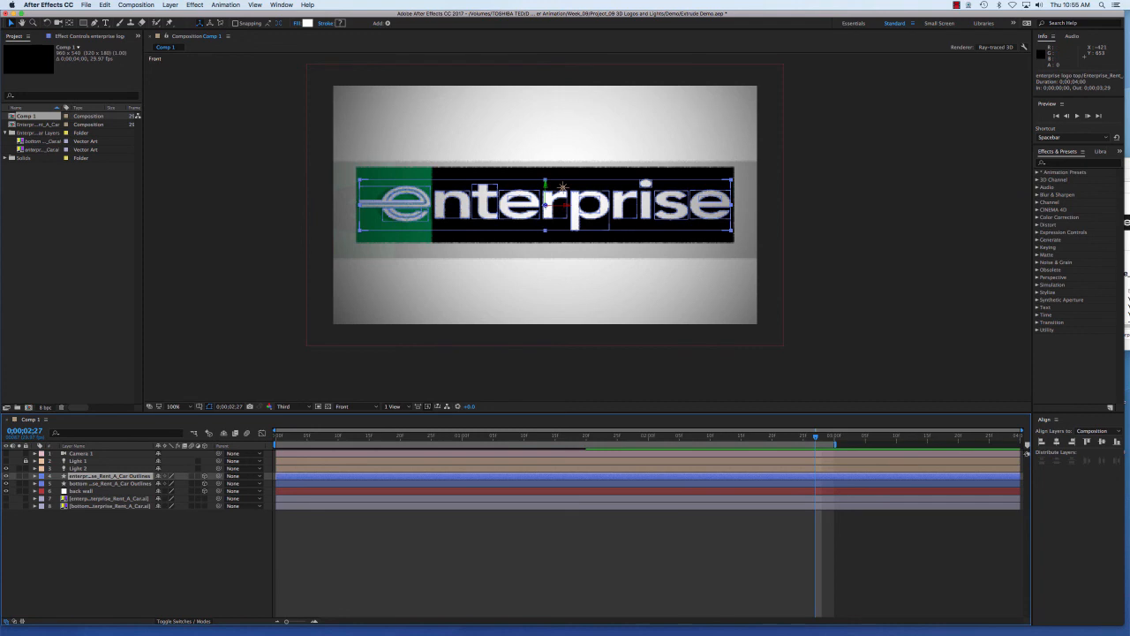
- Recheck the enterprise outlines layer's material options, collapse the layer and deselect all layers
left_click(35, 476)
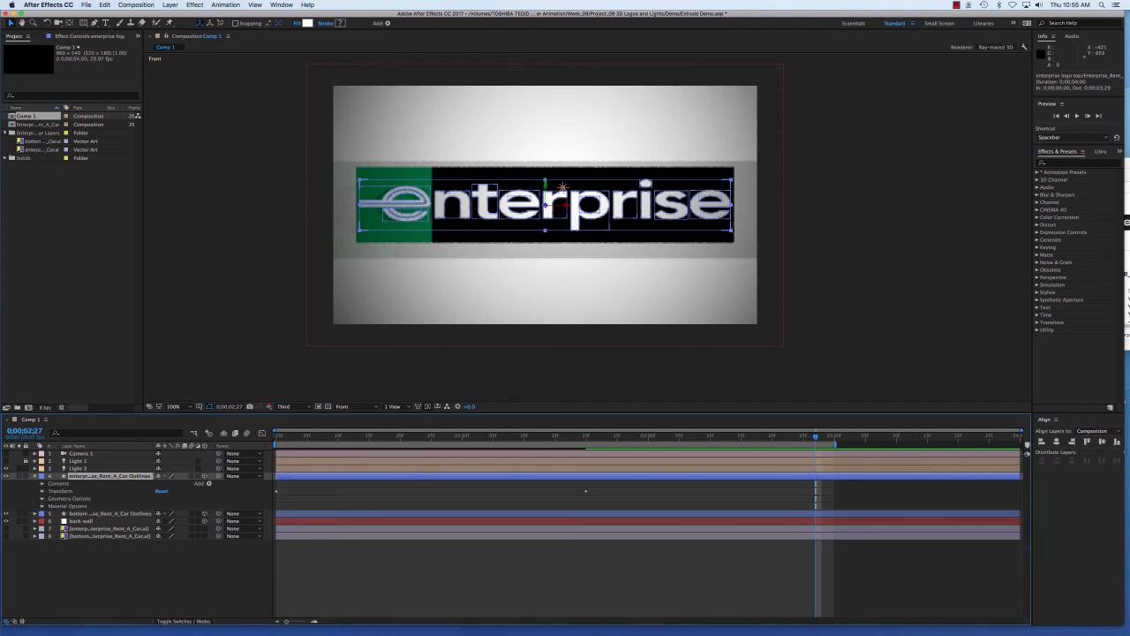
left_click(42, 506)
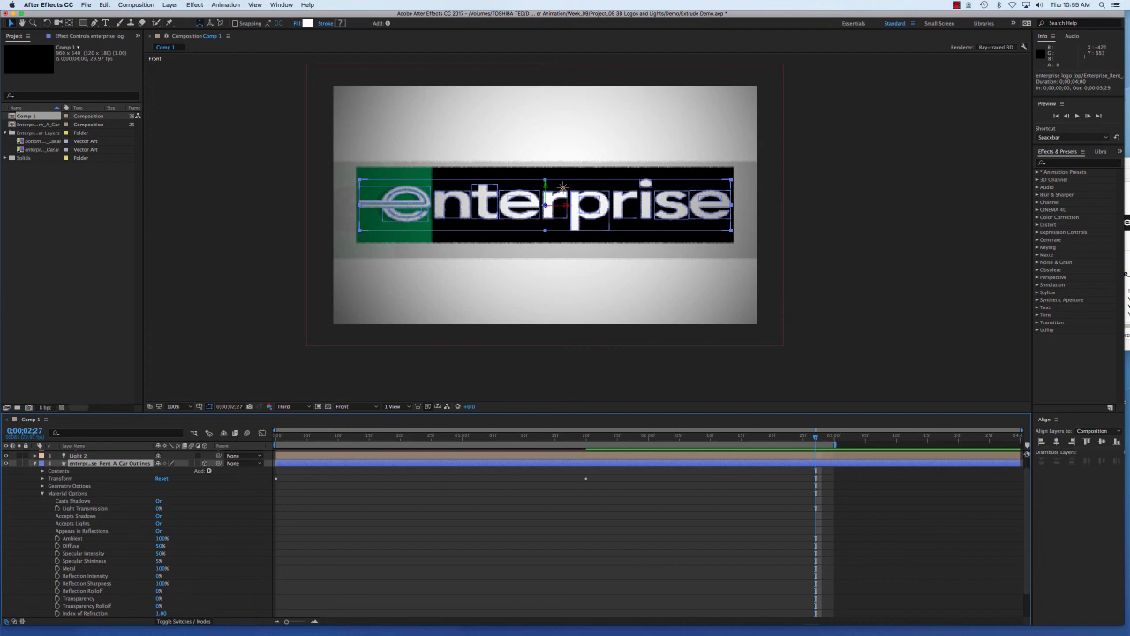
left_click(35, 463)
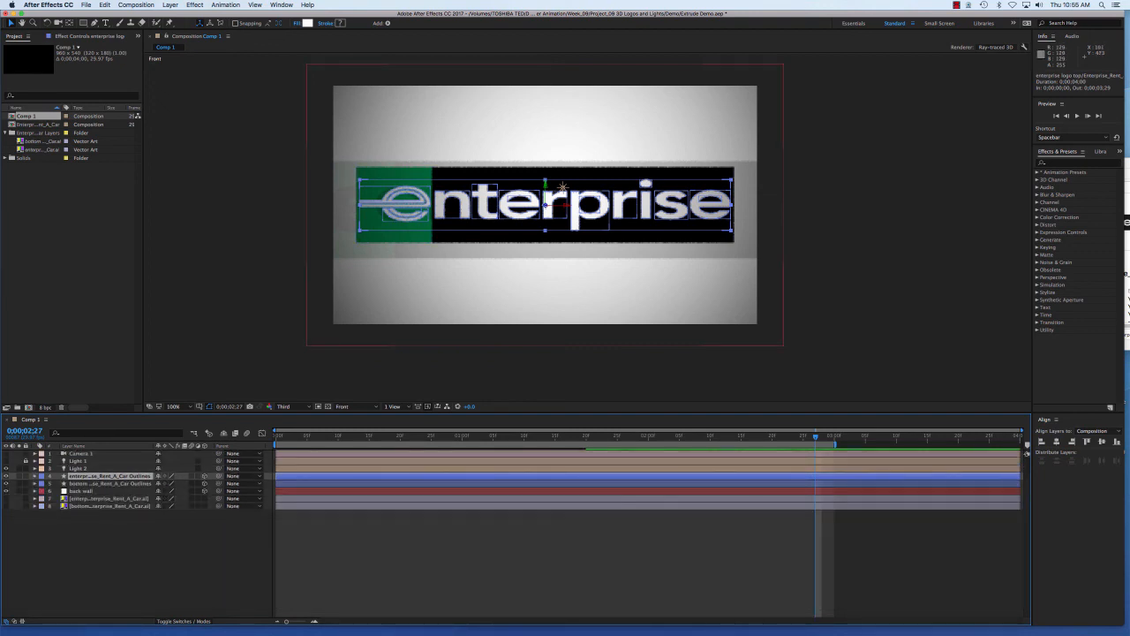
key("super+shift+a")
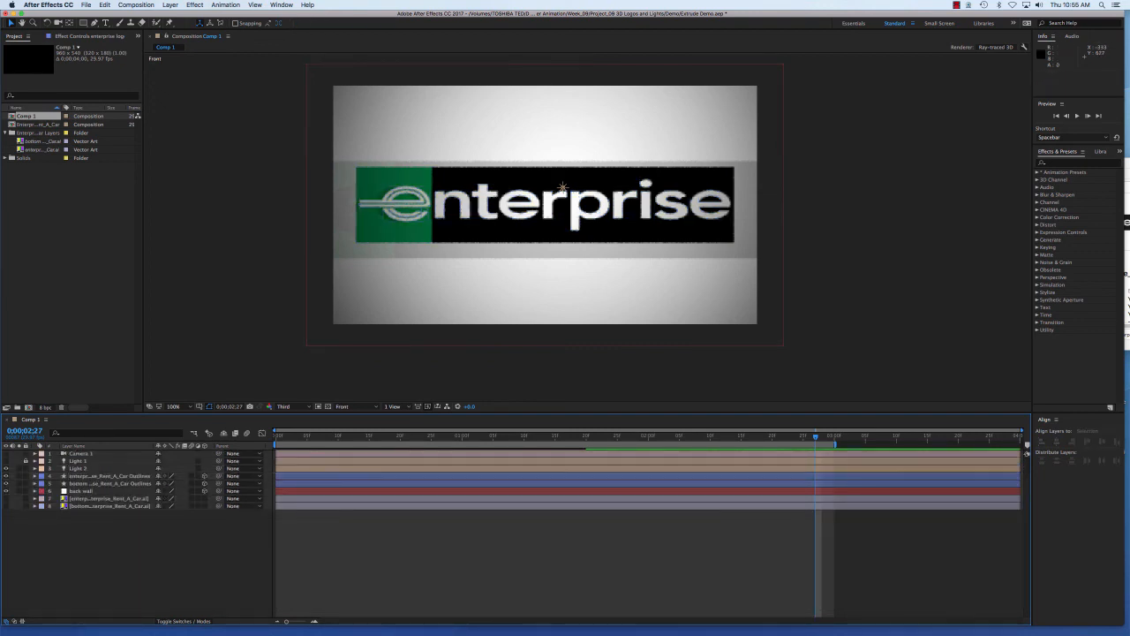